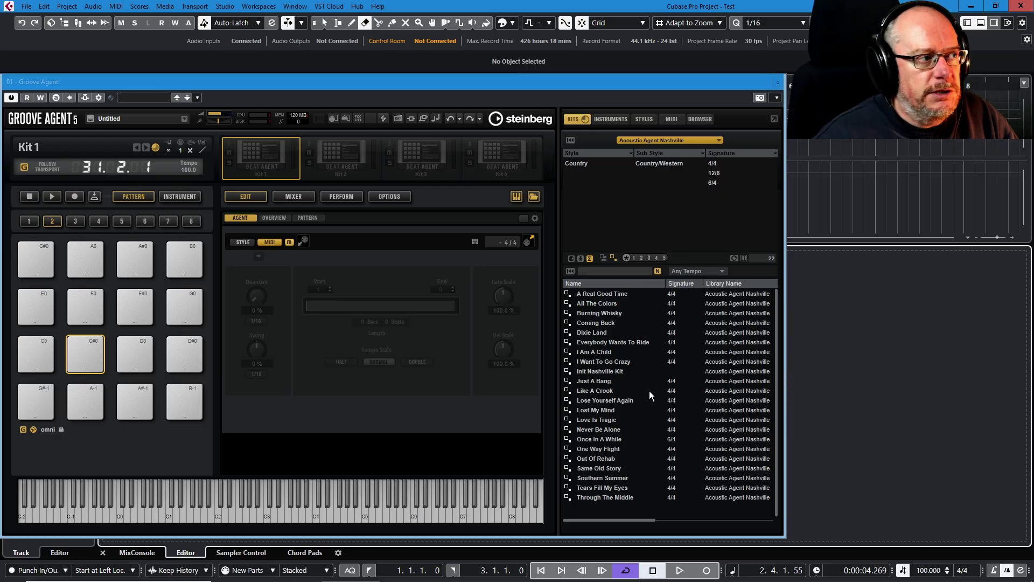
Step: Load the Beat Agent kit True Story, with its patterns, into the Kit 1 slot
{"action": "right_click", "coordinate": [272, 155]}
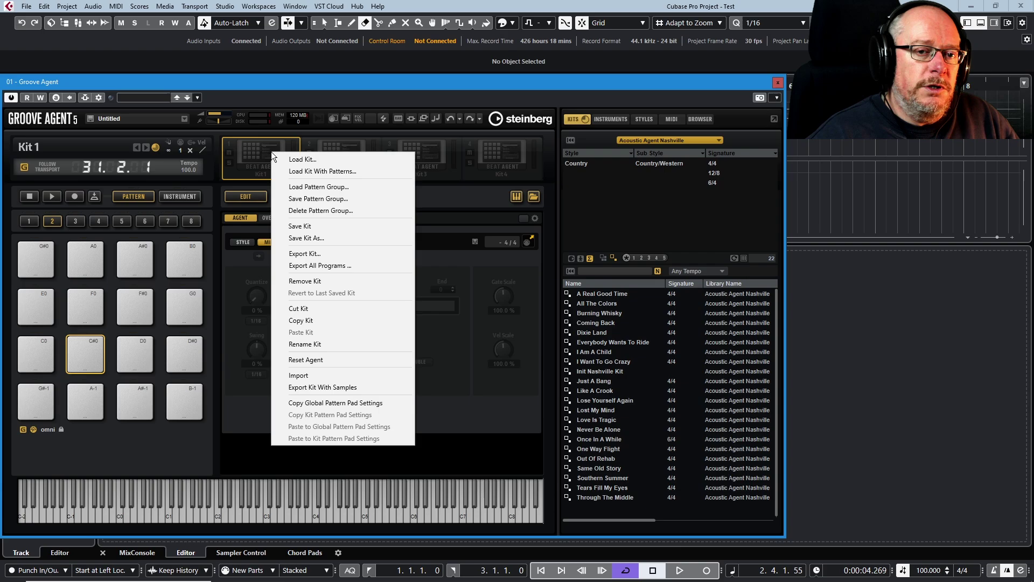
{"action": "left_click", "coordinate": [309, 172]}
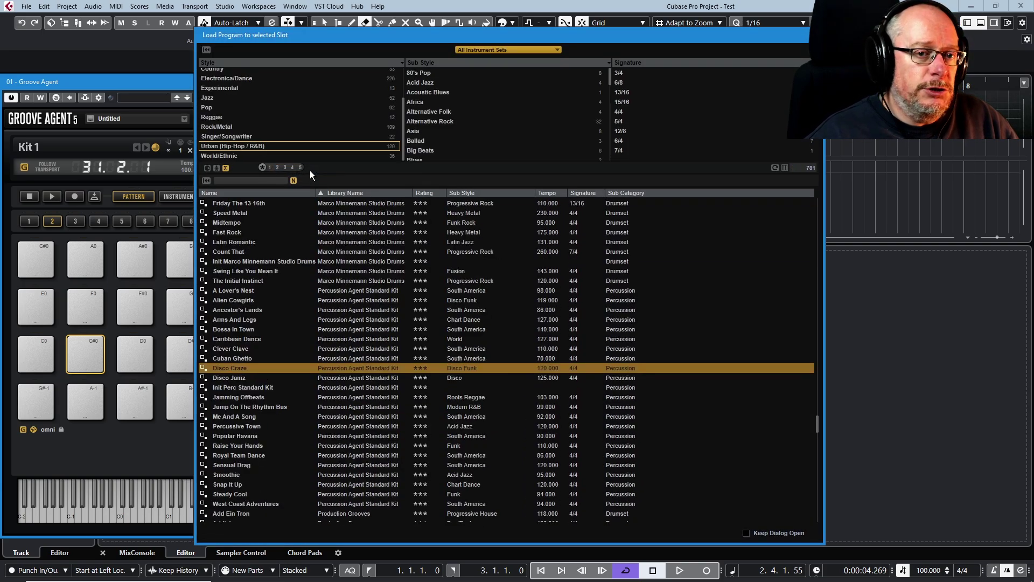
{"action": "scroll", "coordinate": [353, 390], "scroll_direction": "up", "scroll_amount": 10}
{"action": "scroll", "coordinate": [353, 390], "scroll_direction": "up", "scroll_amount": 15}
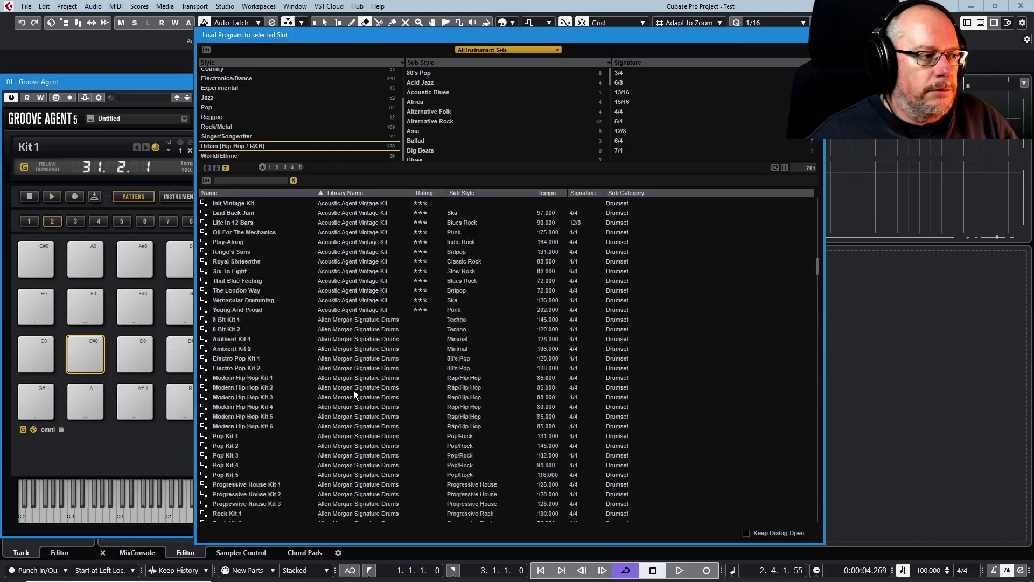
{"action": "scroll", "coordinate": [353, 390], "scroll_direction": "down", "scroll_amount": 8}
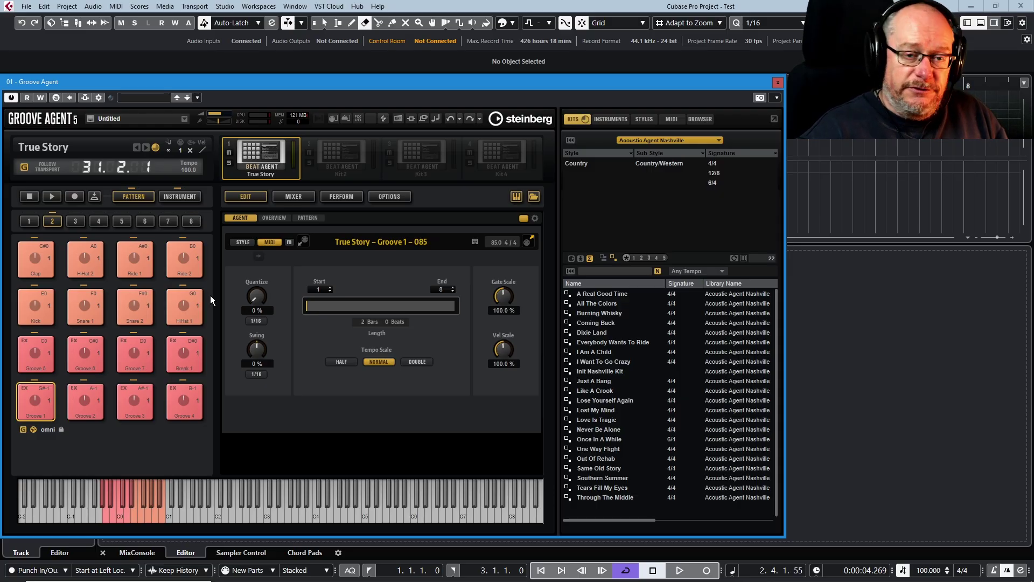
Step: Play the True Story Groove 7, Ride 2 and Snare 2 pattern pads
{"action": "left_click", "coordinate": [146, 351]}
{"action": "left_click_drag", "start_coordinate": [144, 351], "coordinate": [141, 352]}
{"action": "left_click", "coordinate": [182, 259]}
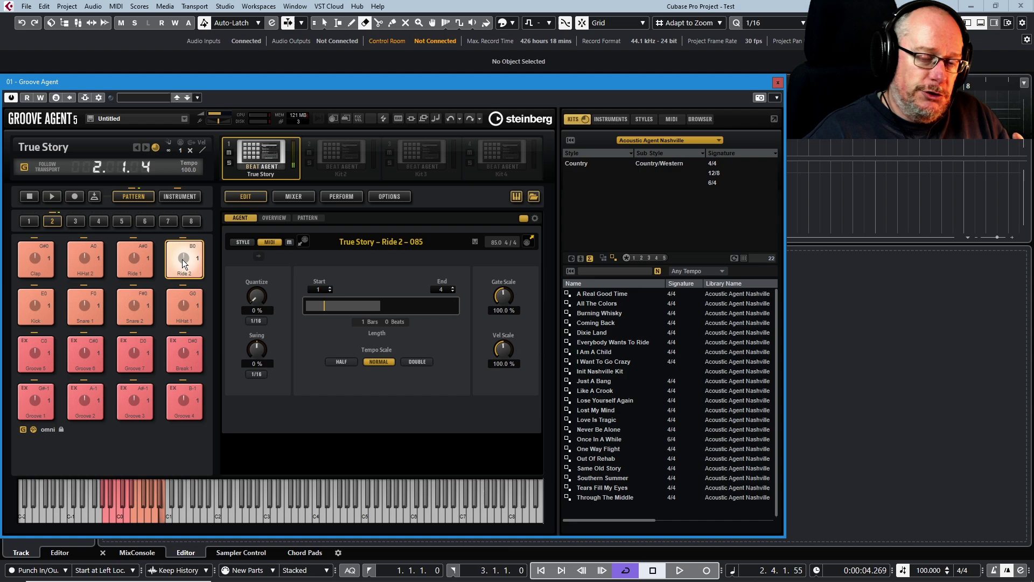
{"action": "left_click", "coordinate": [138, 308]}
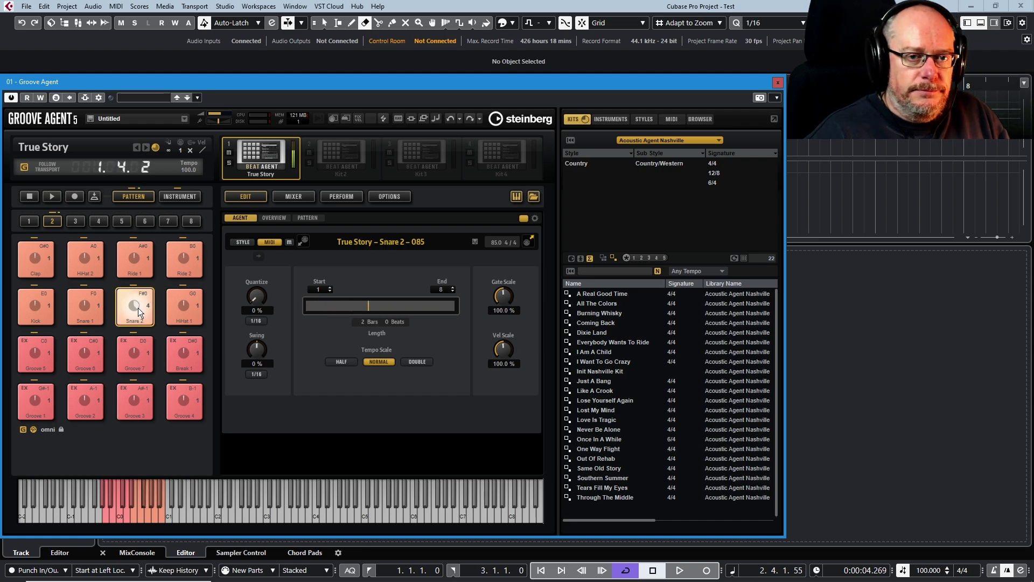
{"action": "left_click_drag", "start_coordinate": [137, 308], "coordinate": [140, 304]}
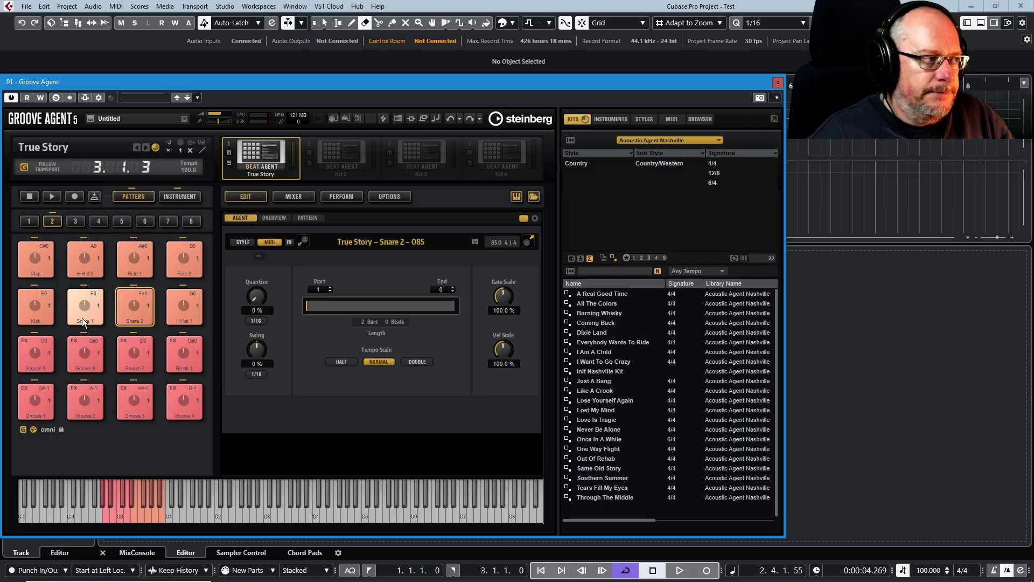
{"action": "left_click", "coordinate": [176, 196]}
{"action": "left_click", "coordinate": [135, 306]}
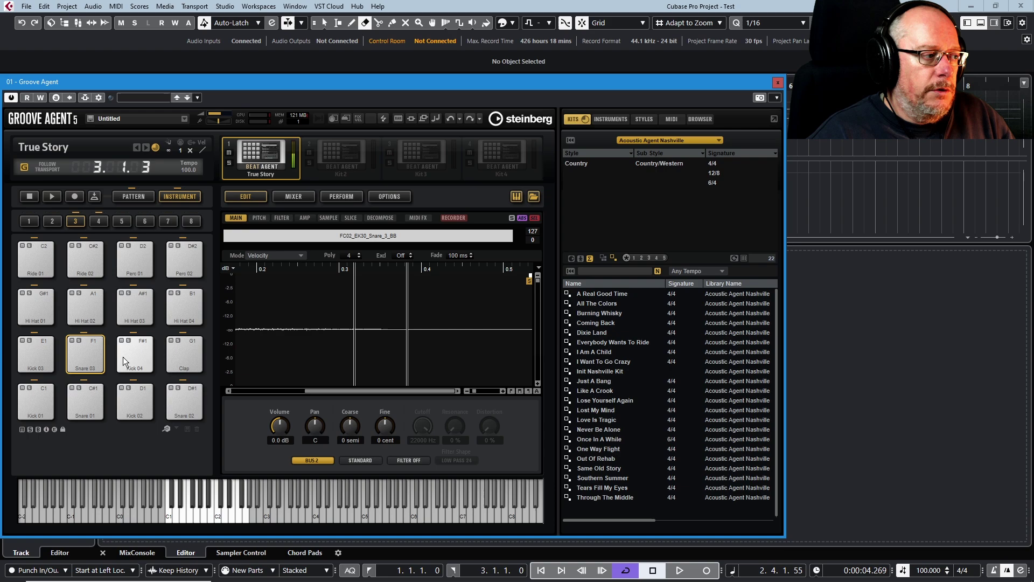
{"action": "left_click", "coordinate": [78, 260]}
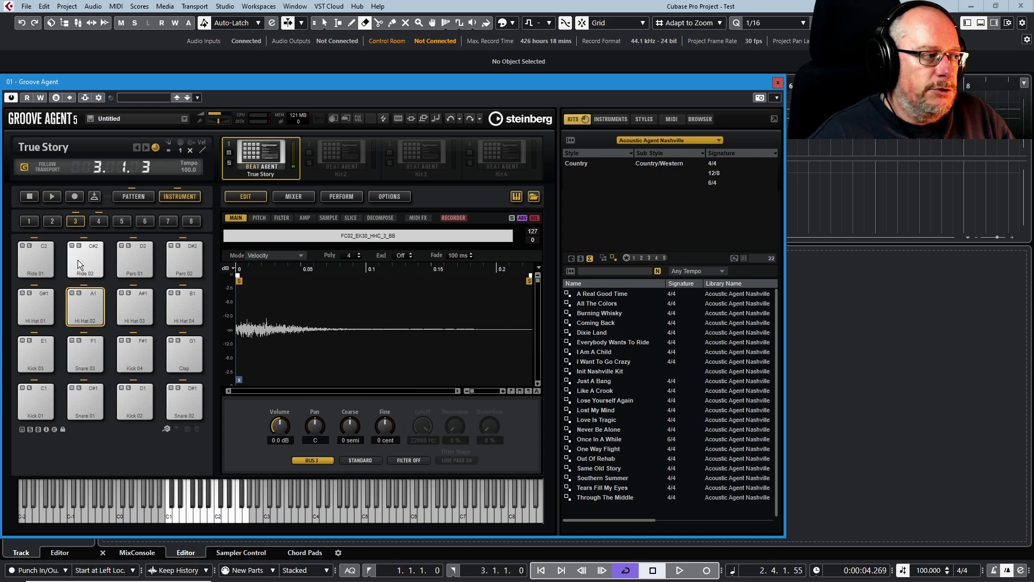
{"action": "left_click", "coordinate": [123, 260]}
{"action": "left_click", "coordinate": [186, 357]}
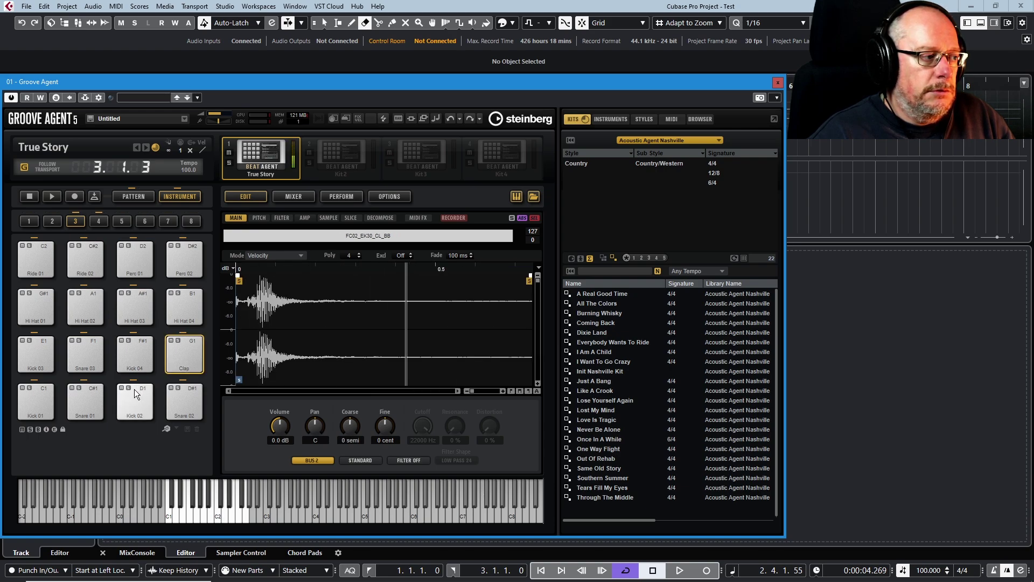
{"action": "left_click", "coordinate": [134, 392]}
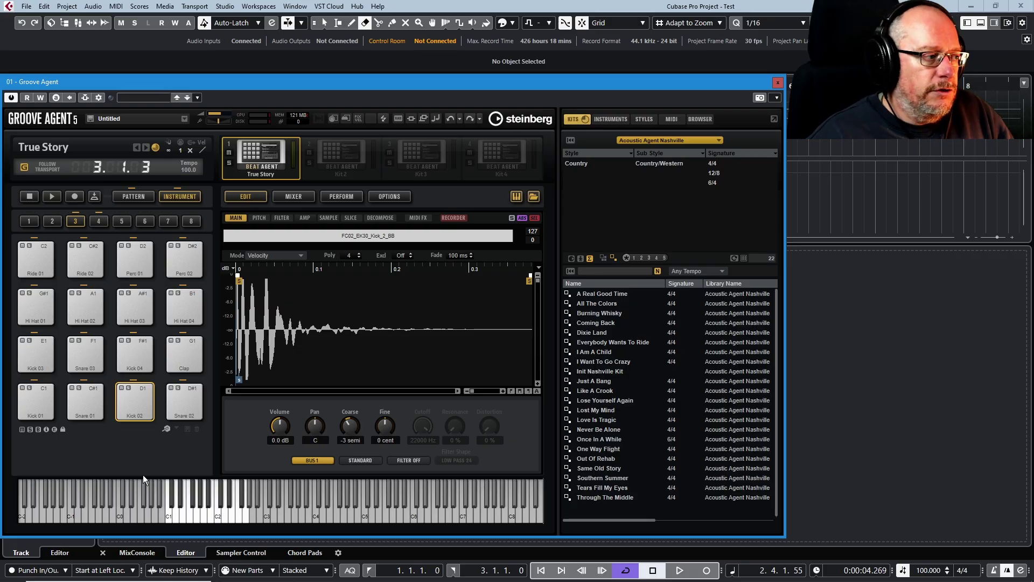
{"action": "left_click", "coordinate": [95, 360]}
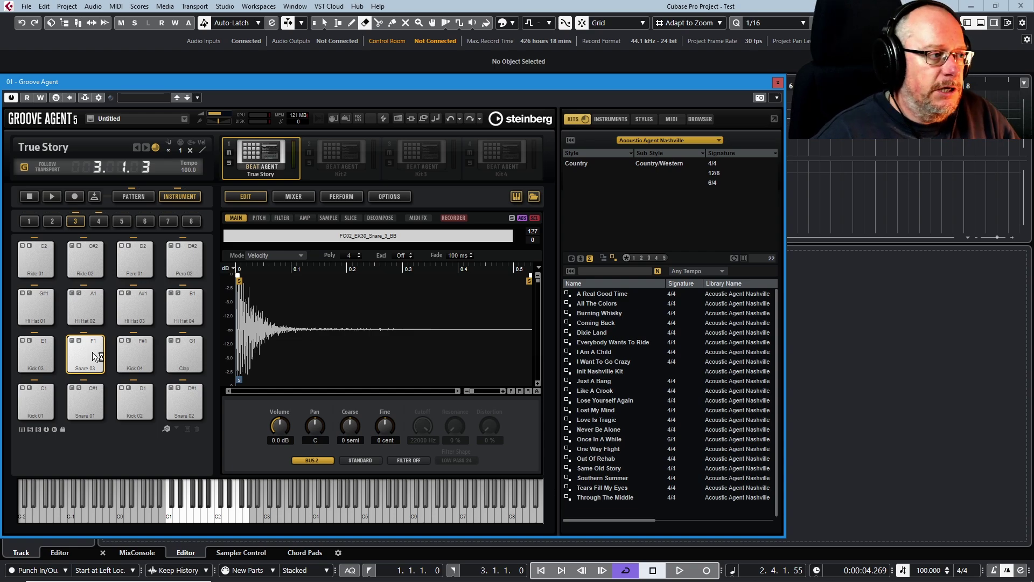
{"action": "left_click", "coordinate": [133, 196]}
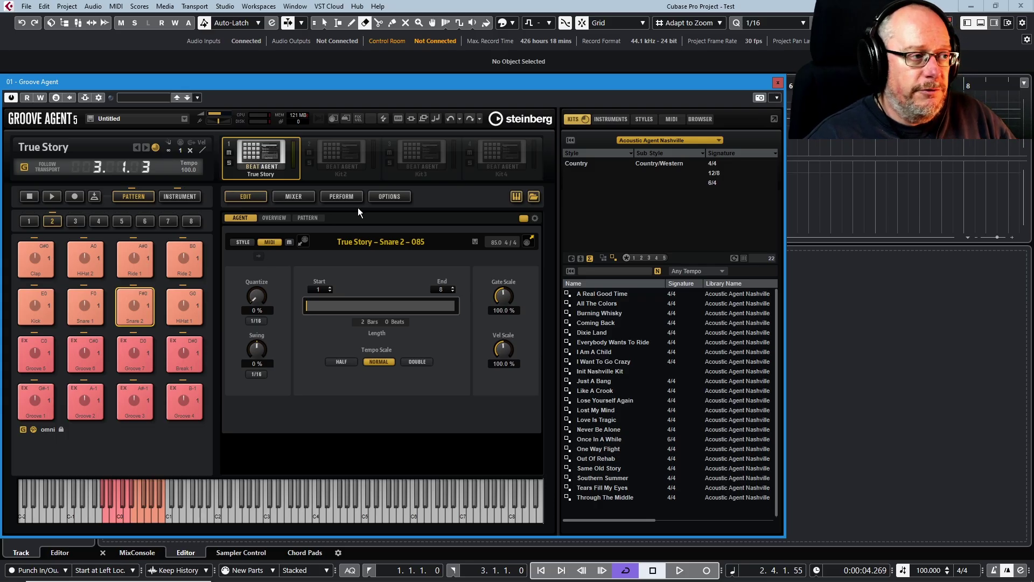
Step: In Groove 7, move the Hi Hat 01 hit at 1.3 to Snare 03 and add a Kick 04 hit
{"action": "left_click", "coordinate": [308, 218]}
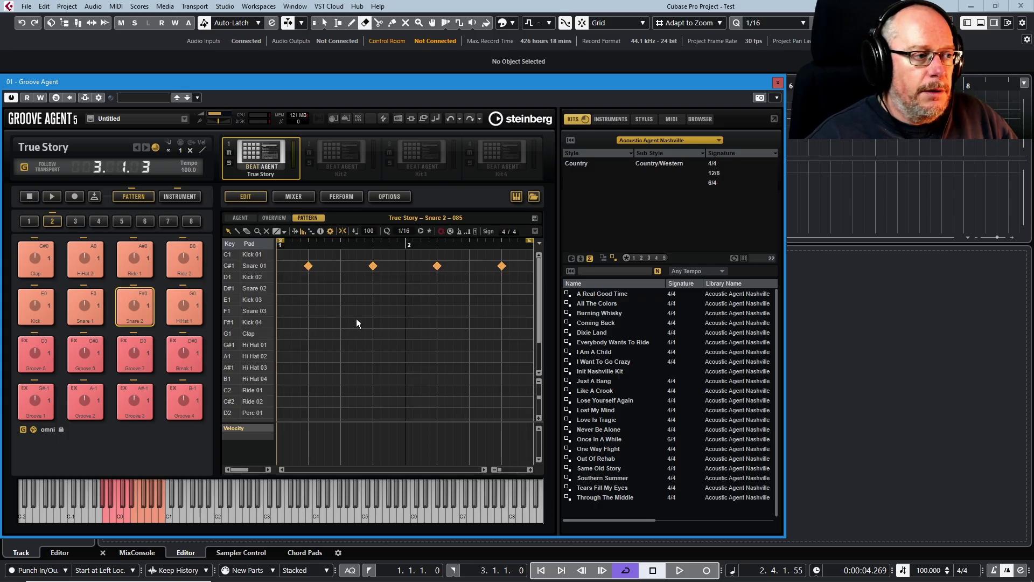
{"action": "left_click", "coordinate": [135, 353]}
{"action": "scroll", "coordinate": [371, 352], "scroll_direction": "up", "scroll_amount": 3}
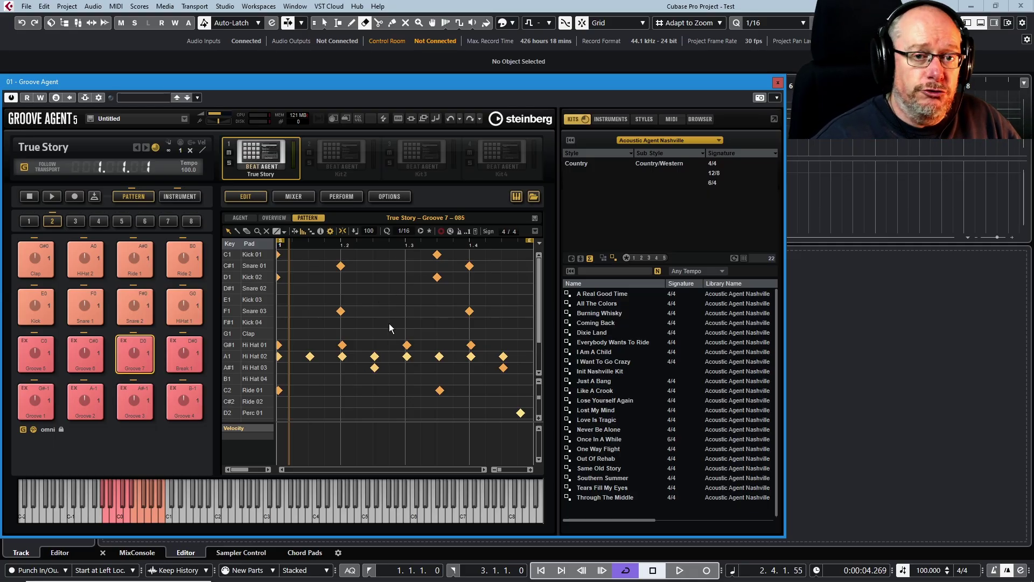
{"action": "left_click_drag", "start_coordinate": [407, 345], "coordinate": [407, 312]}
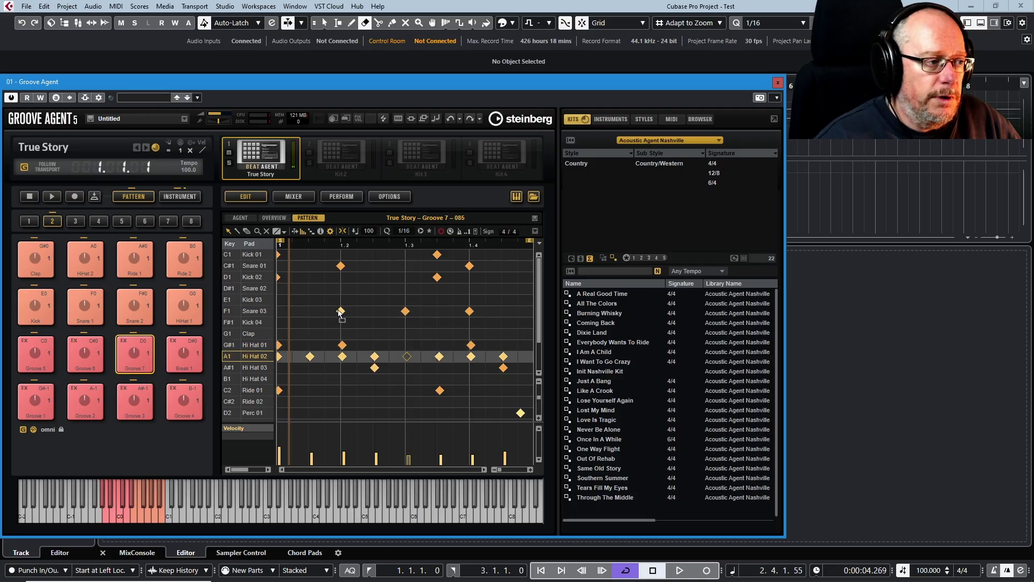
{"action": "left_click", "coordinate": [356, 322]}
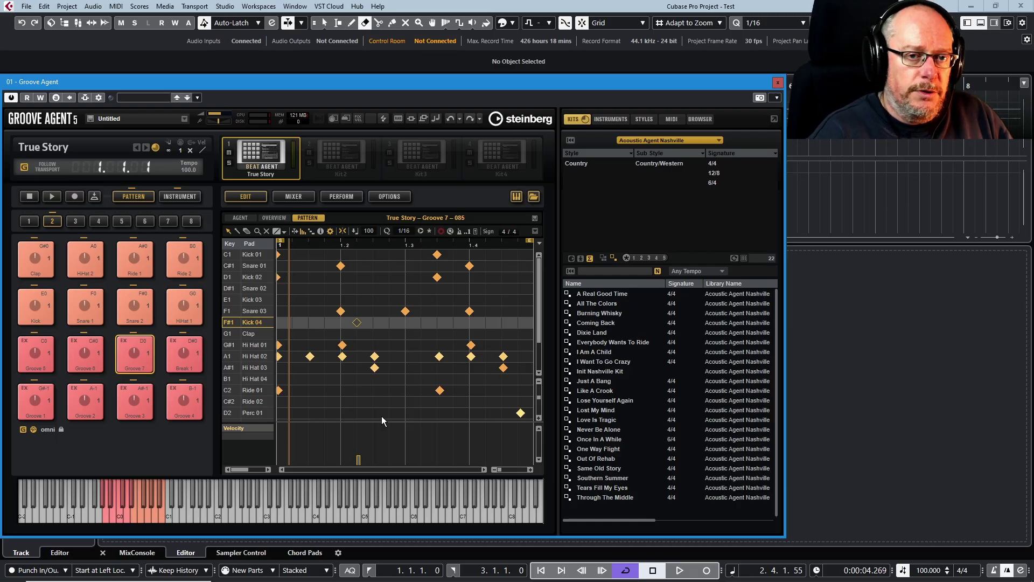
Step: Load the Acoustic Agent SE kit Like A Pony, with its patterns, into the first kit slot
{"action": "right_click", "coordinate": [258, 149]}
{"action": "left_click", "coordinate": [298, 162]}
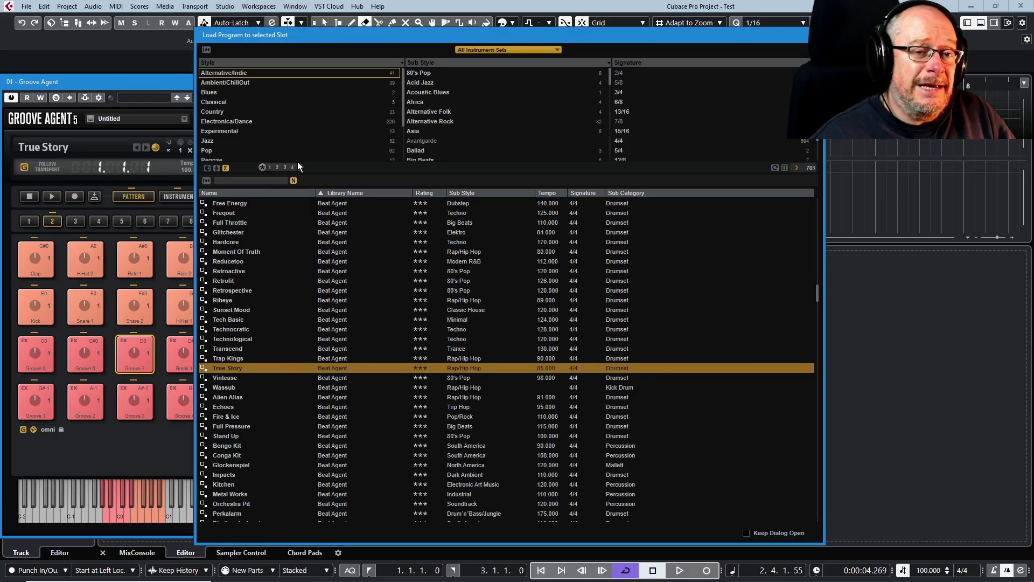
{"action": "scroll", "coordinate": [322, 442], "scroll_direction": "up", "scroll_amount": 10}
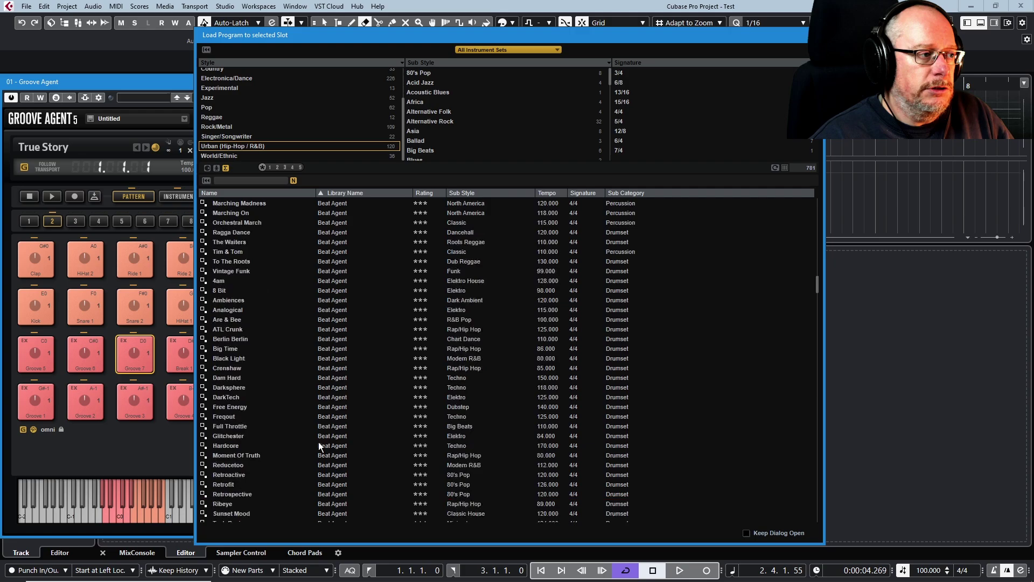
{"action": "scroll", "coordinate": [324, 433], "scroll_direction": "up", "scroll_amount": 5}
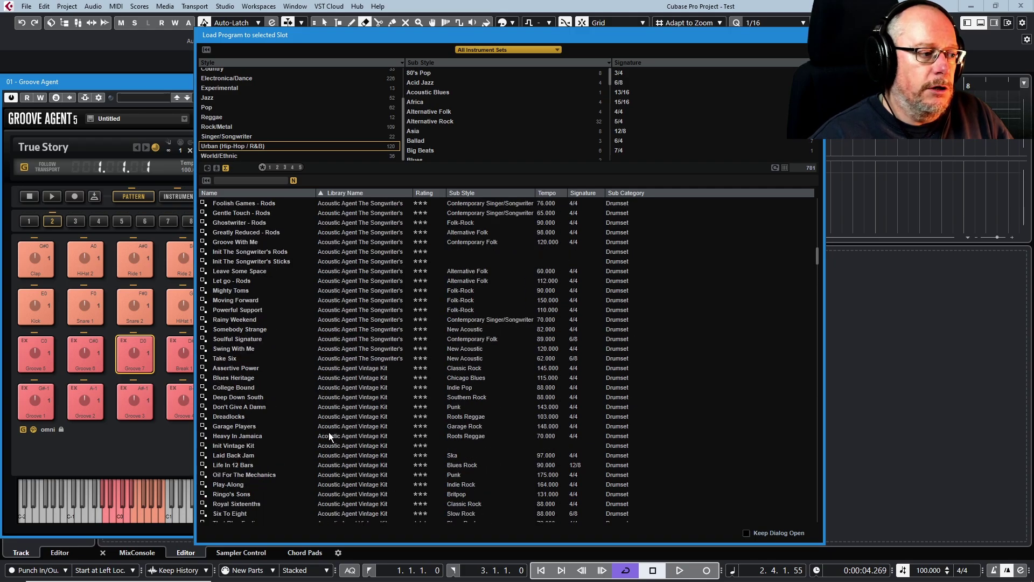
{"action": "scroll", "coordinate": [334, 432], "scroll_direction": "up", "scroll_amount": 10}
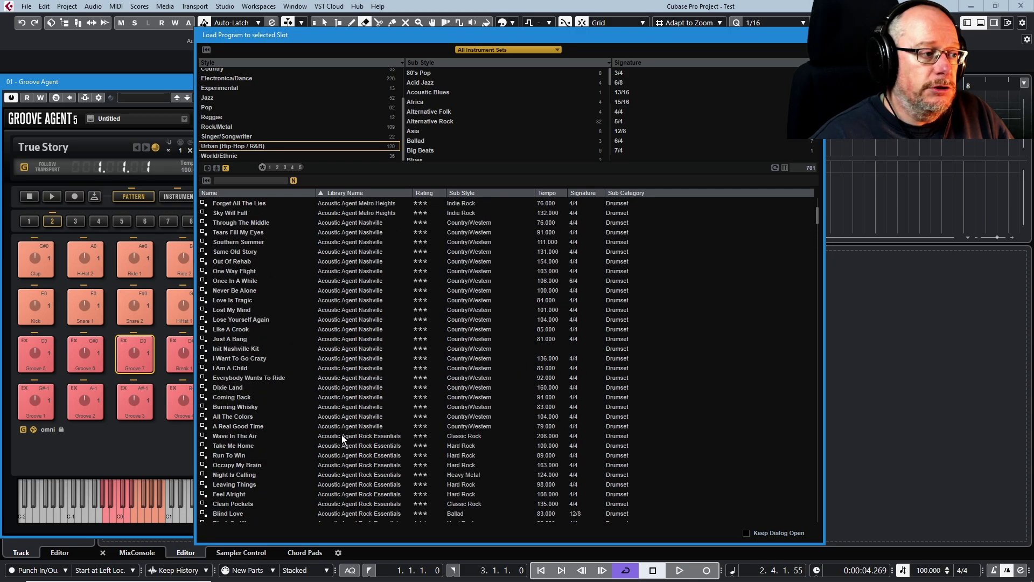
{"action": "scroll", "coordinate": [342, 435], "scroll_direction": "down", "scroll_amount": 5}
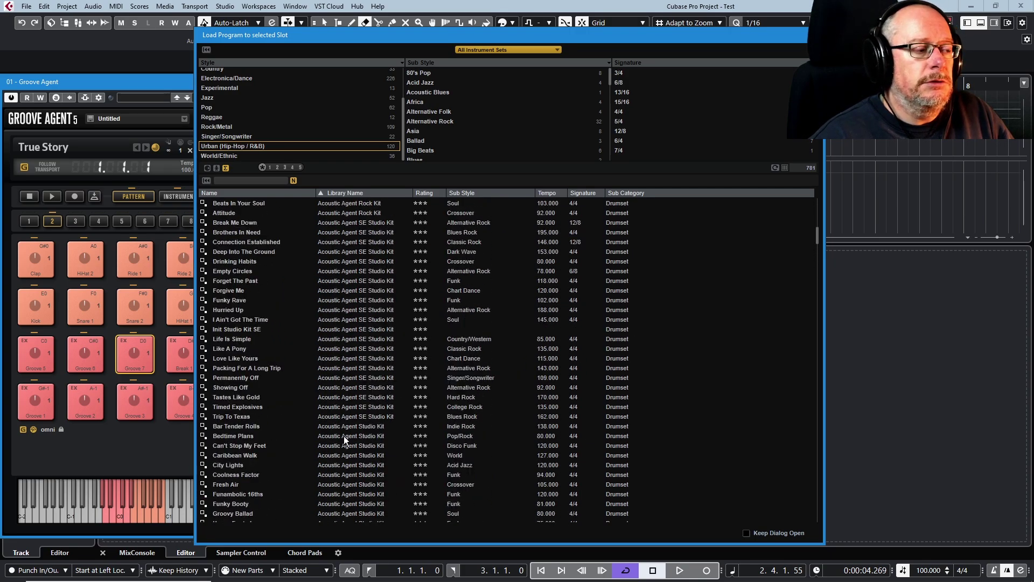
{"action": "double_click", "coordinate": [237, 347]}
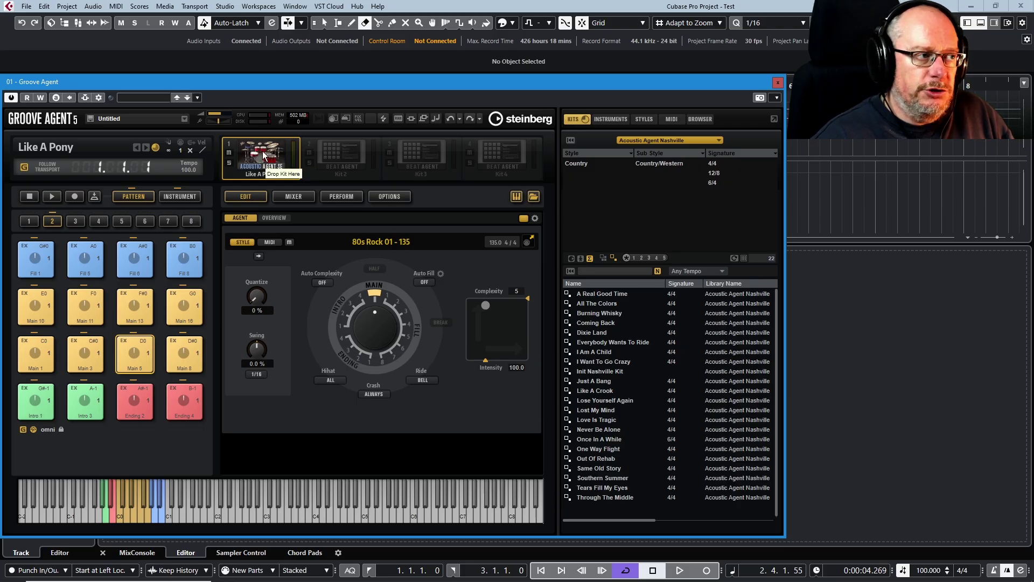
Step: Play the Like A Pony snare, rack tom, Tom C and ride cymbal from the kit picture
{"action": "left_click", "coordinate": [183, 197]}
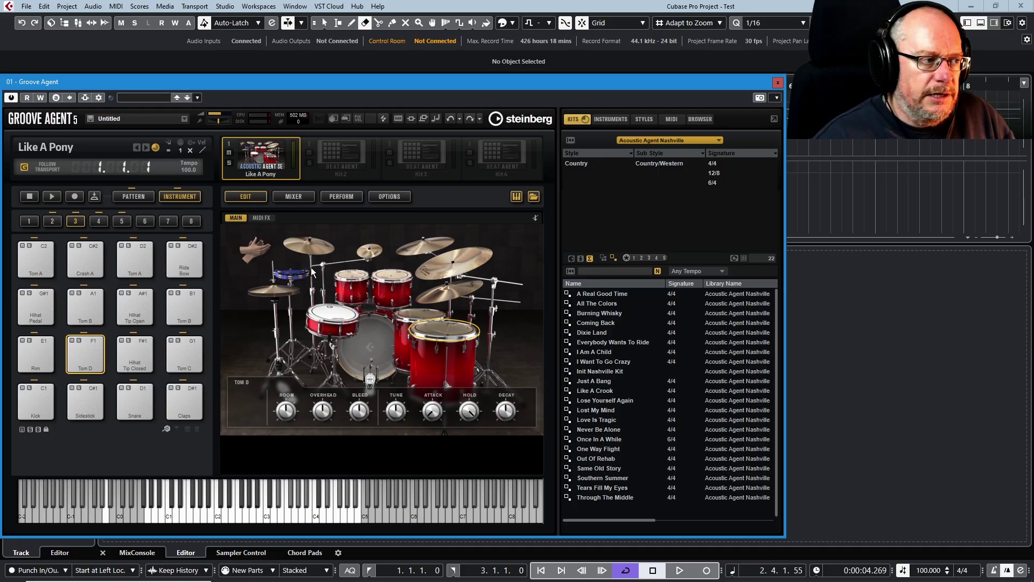
{"action": "left_click", "coordinate": [333, 322]}
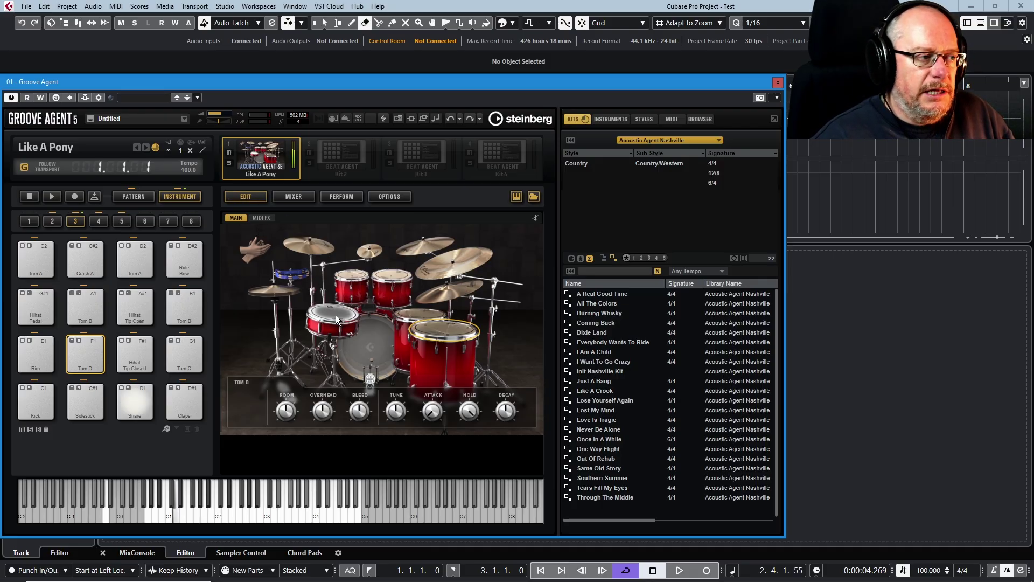
{"action": "left_click", "coordinate": [352, 275]}
{"action": "left_click", "coordinate": [418, 315]}
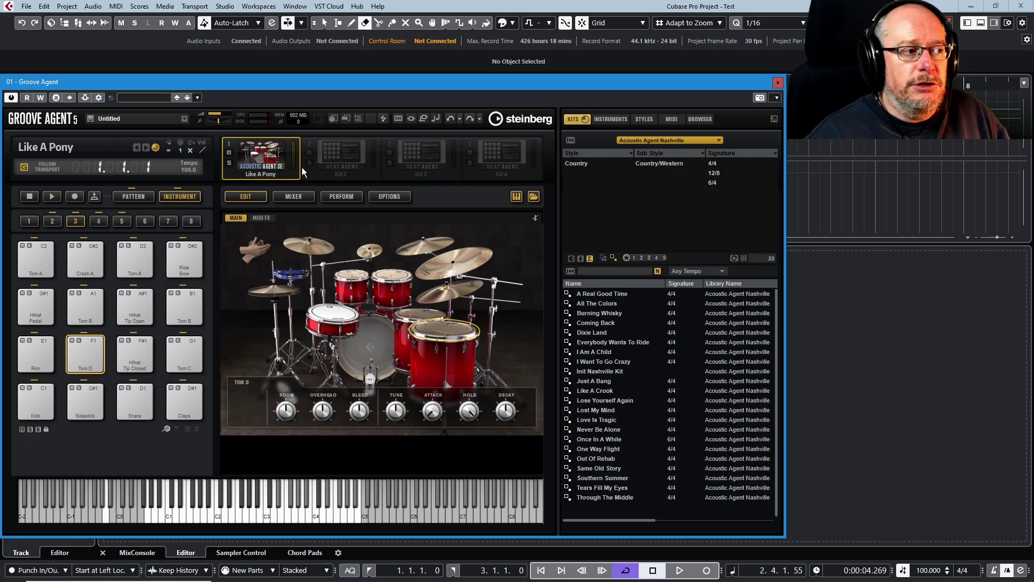
{"action": "left_click", "coordinate": [429, 292]}
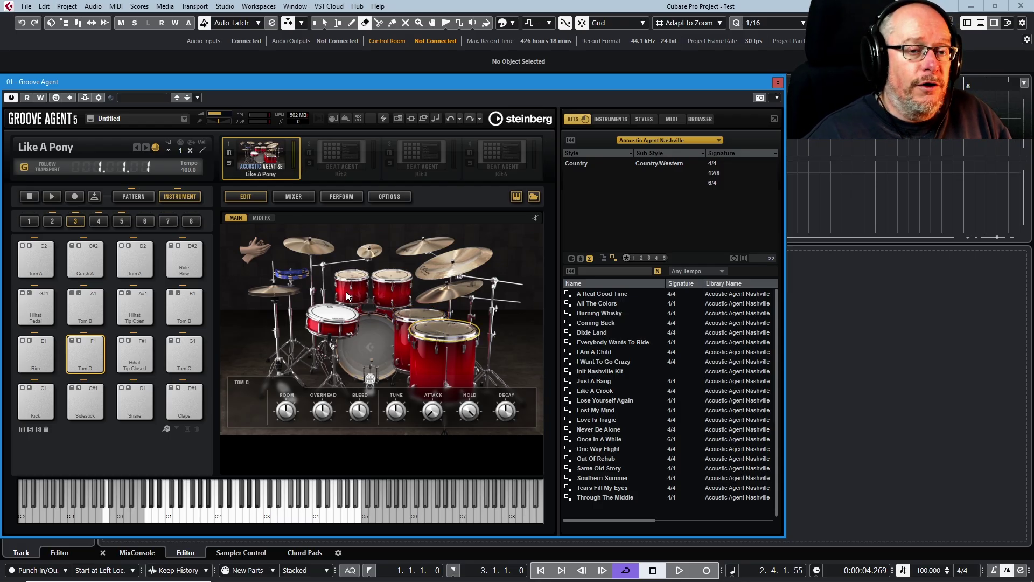
Step: Replay the Ride Bow pad, then play Tom B and show its sound settings
{"action": "left_click", "coordinate": [194, 260]}
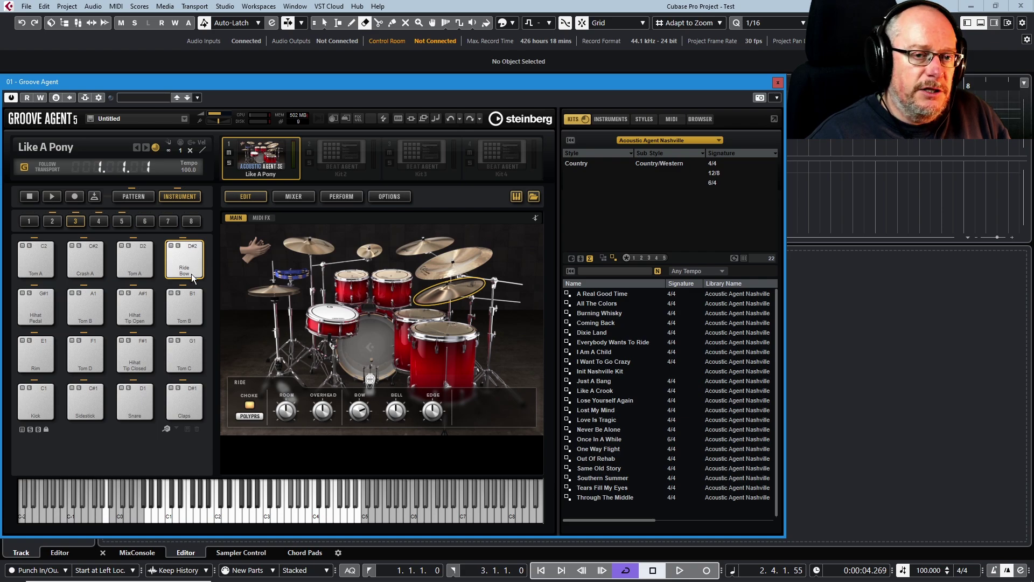
{"action": "left_click", "coordinate": [192, 273]}
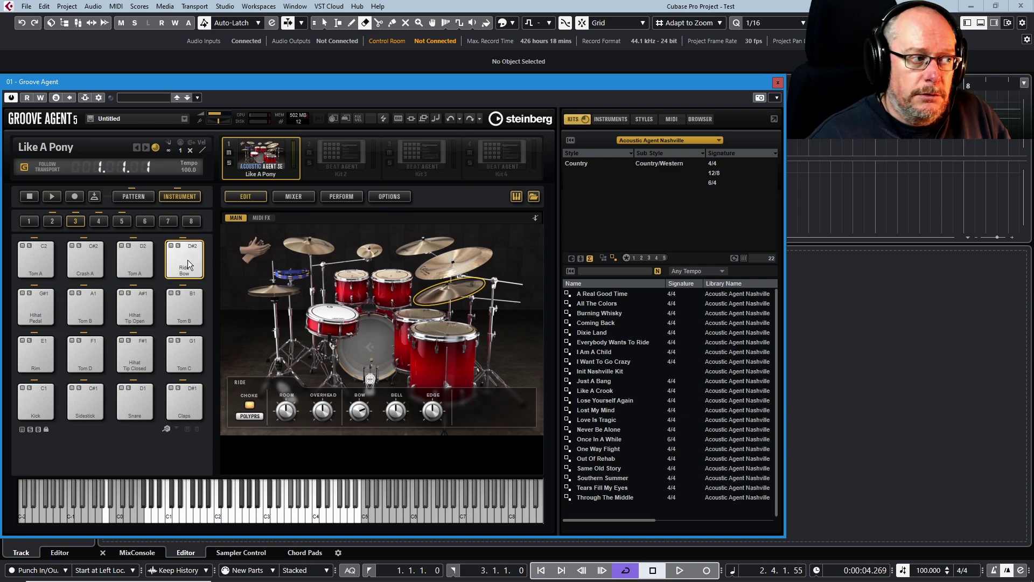
{"action": "left_click", "coordinate": [192, 249]}
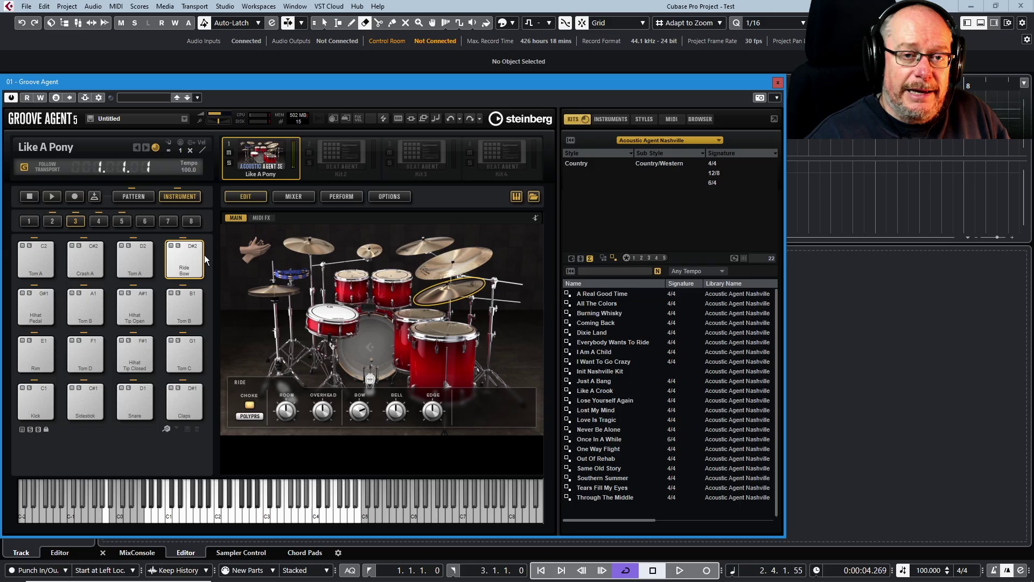
{"action": "left_click", "coordinate": [190, 292]}
{"action": "left_click", "coordinate": [189, 303]}
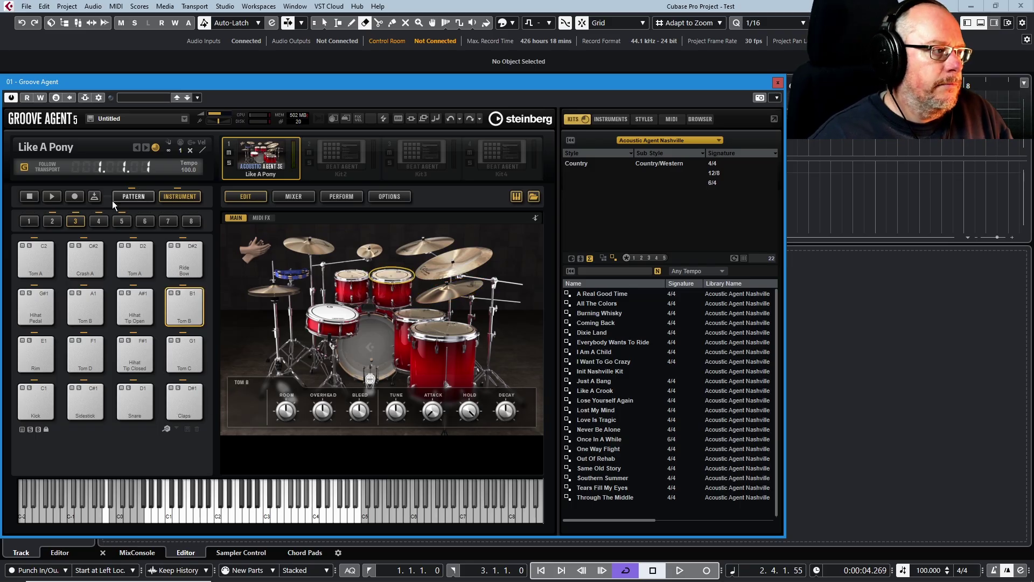
Step: Switch to the style patterns, audition Main 3 and Fill 6, and start Main 5 playing
{"action": "left_click", "coordinate": [131, 197]}
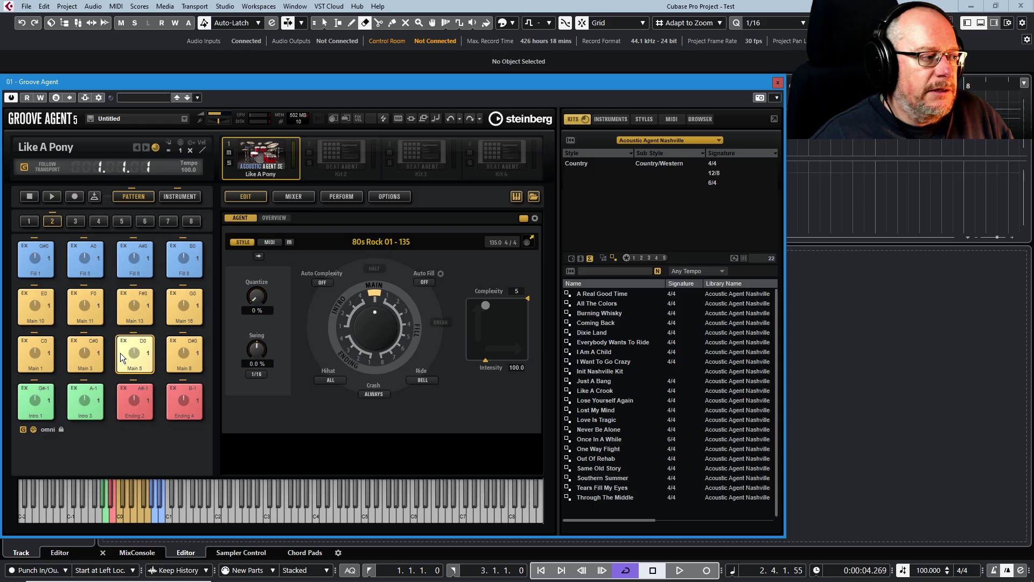
{"action": "left_click", "coordinate": [87, 354]}
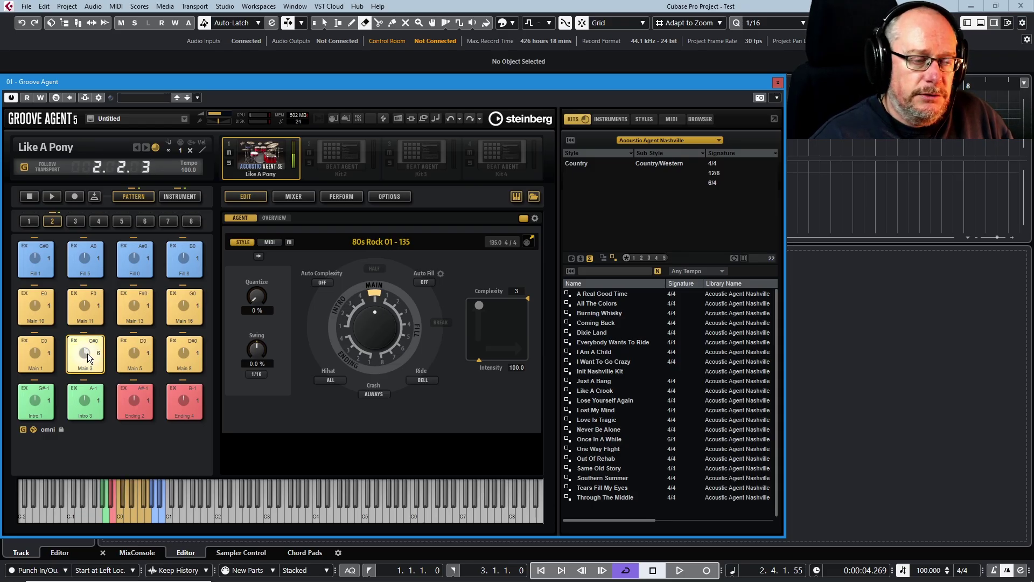
{"action": "left_click", "coordinate": [141, 261]}
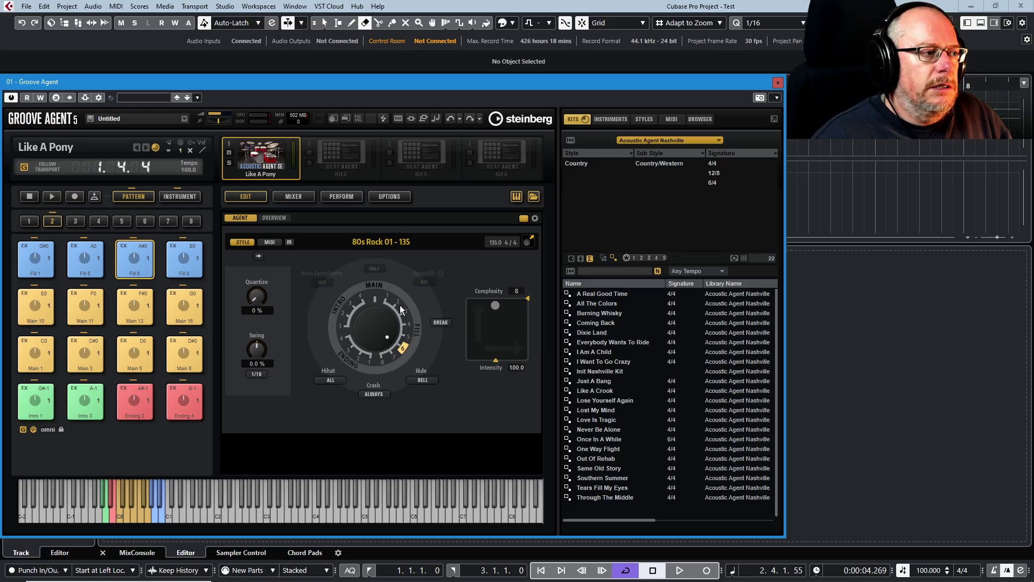
{"action": "left_click", "coordinate": [138, 351]}
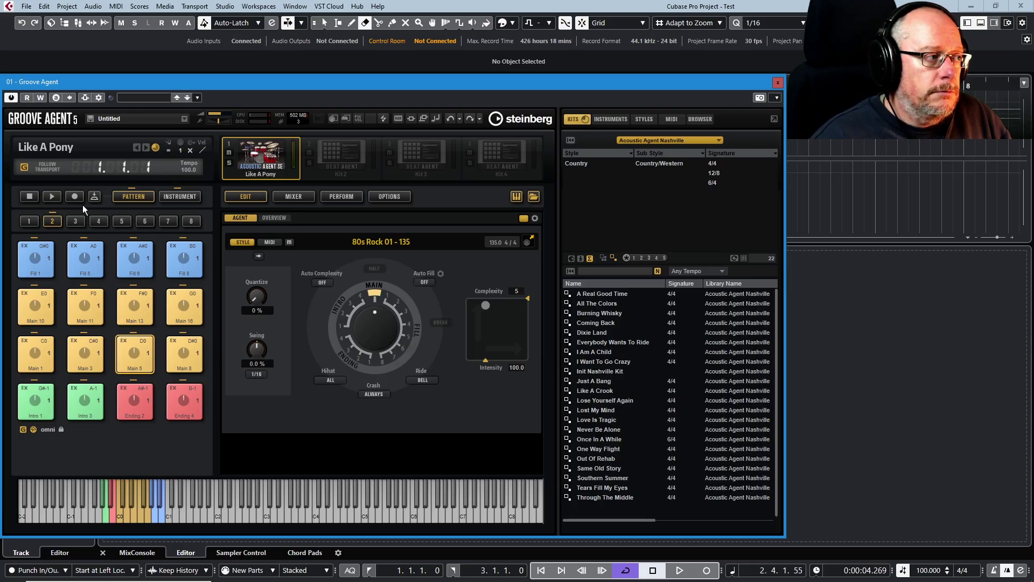
{"action": "left_click", "coordinate": [52, 196]}
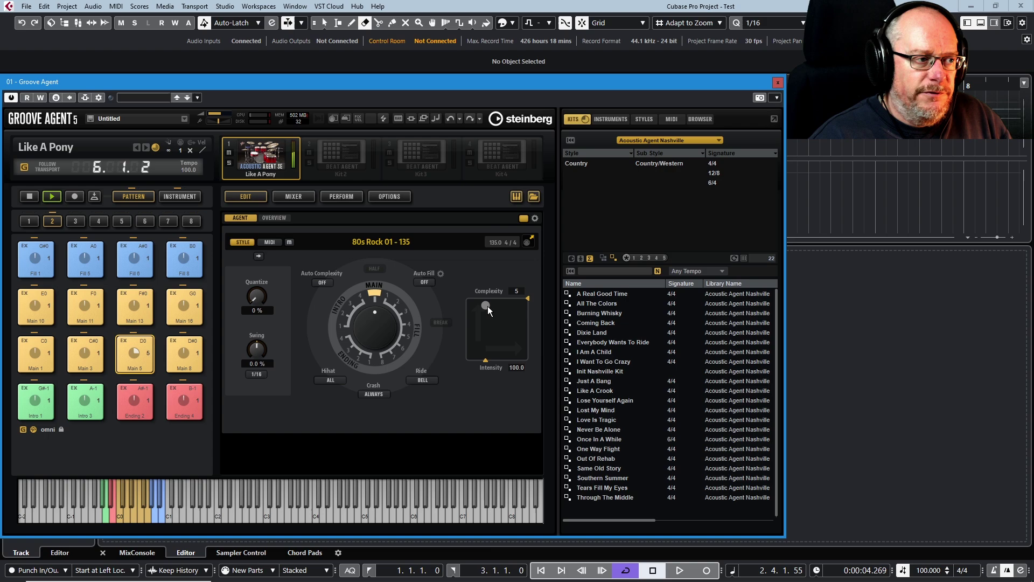
Step: Move the pattern to intensity 58, then complexity 1, and finally complexity 16 at intensity 100
{"action": "left_click_drag", "start_coordinate": [486, 305], "coordinate": [485, 324]}
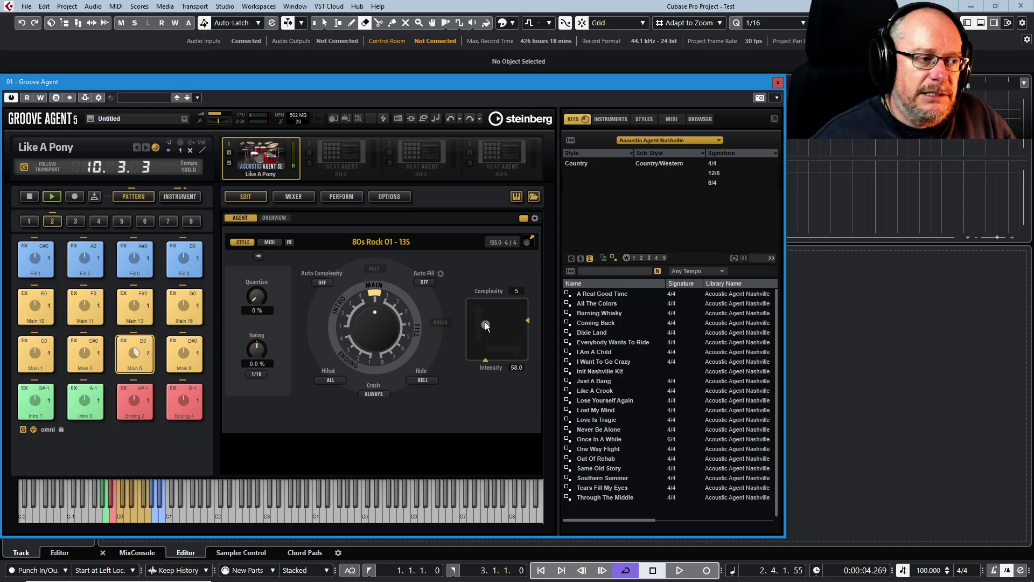
{"action": "left_click_drag", "start_coordinate": [485, 324], "coordinate": [464, 324]}
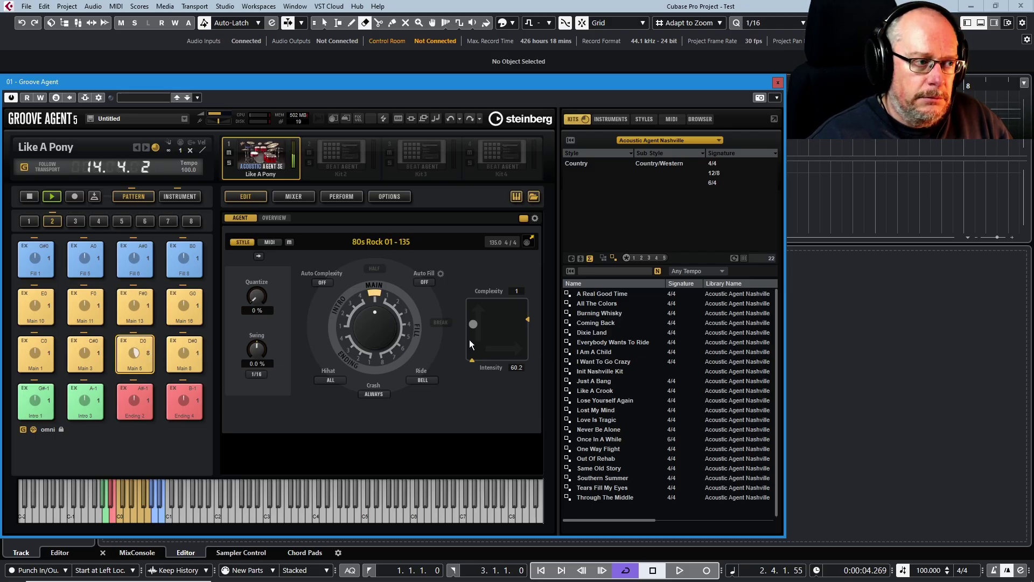
{"action": "left_click_drag", "start_coordinate": [474, 323], "coordinate": [549, 295]}
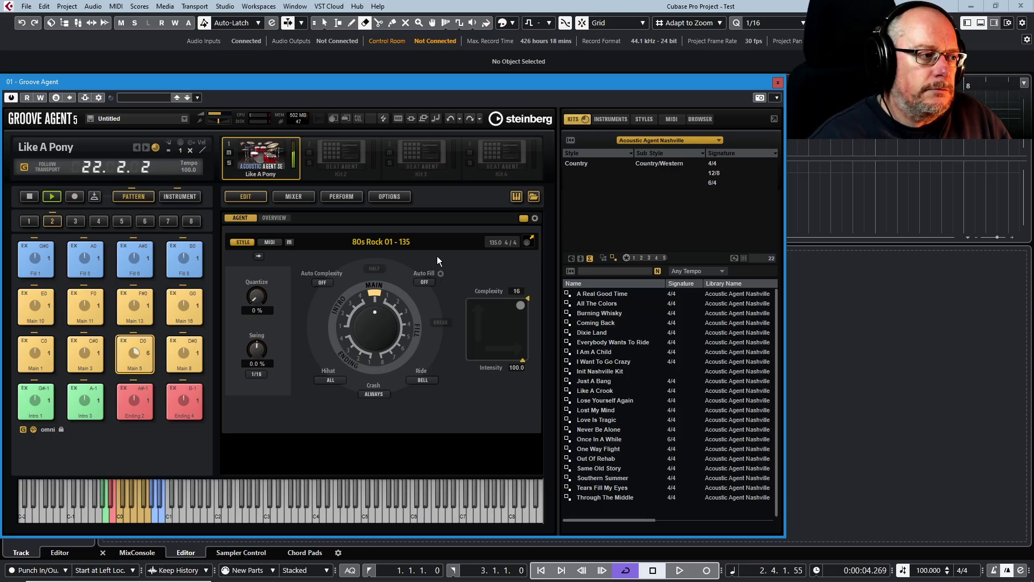
Step: Set Auto Complexity to 2 + 4 and Auto Fill to every 4 bars
{"action": "left_click", "coordinate": [322, 282]}
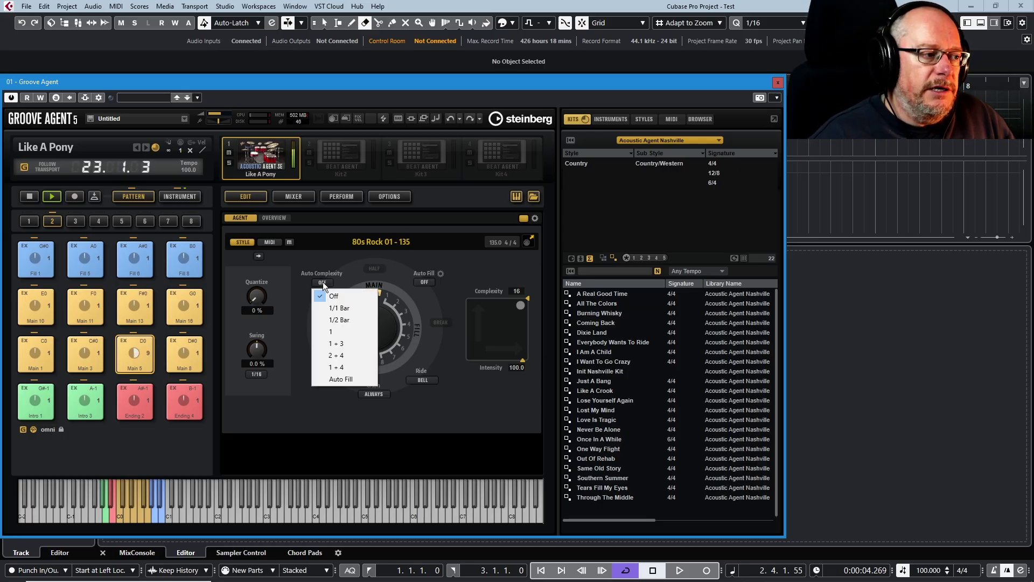
{"action": "left_click", "coordinate": [345, 356]}
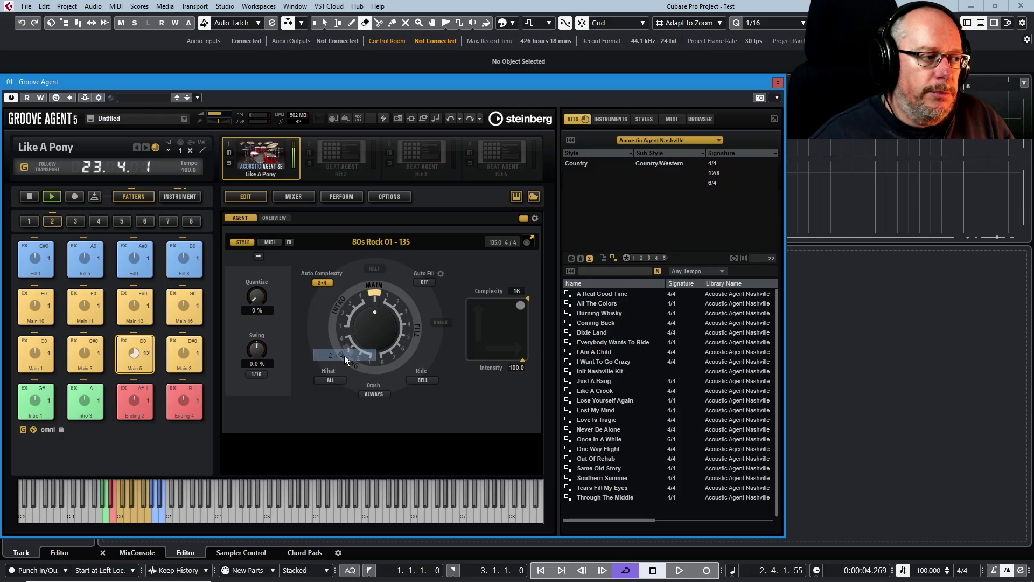
{"action": "left_click", "coordinate": [424, 281]}
{"action": "left_click", "coordinate": [432, 318]}
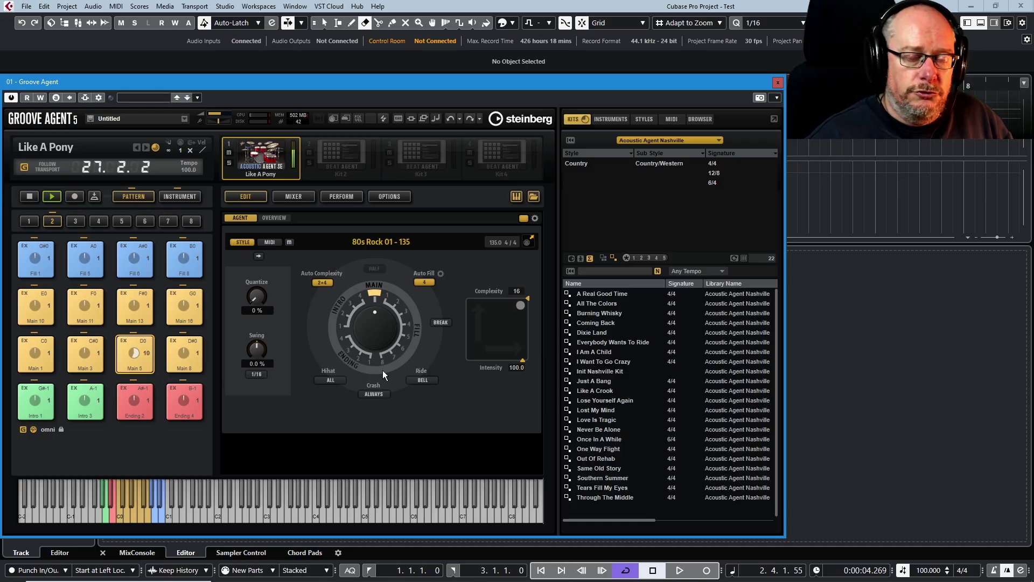
Step: Switch playback to Fill 5, Ending 2 and Intro 2, return to Main, then stop
{"action": "left_click", "coordinate": [407, 335]}
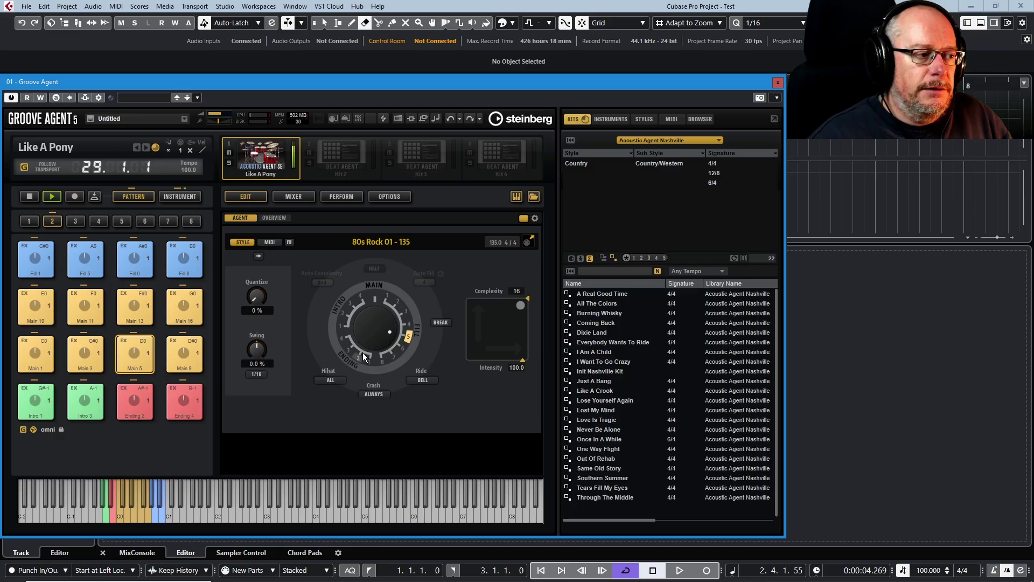
{"action": "left_click", "coordinate": [359, 355]}
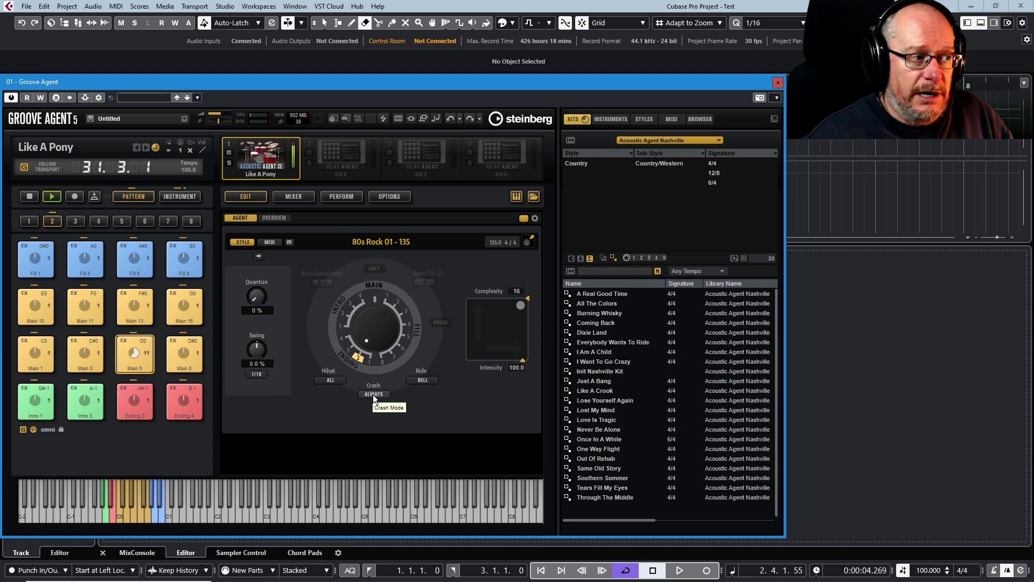
{"action": "left_click", "coordinate": [347, 313]}
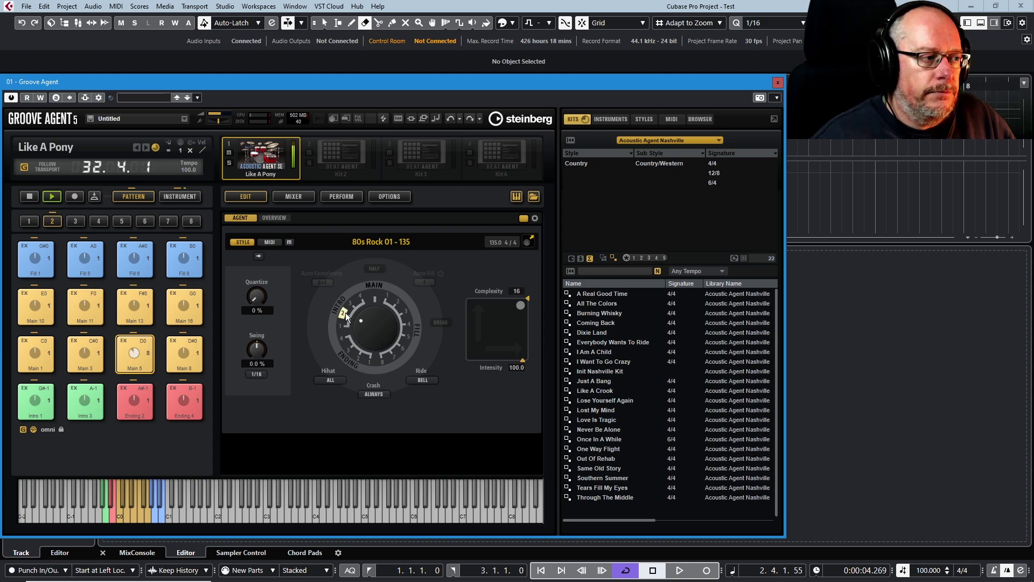
{"action": "left_click", "coordinate": [377, 293]}
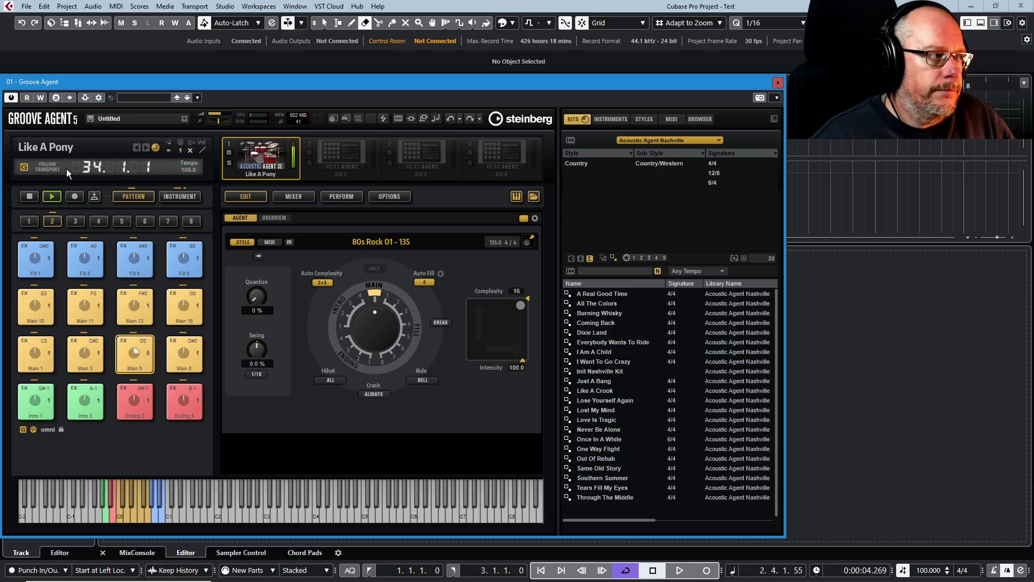
{"action": "left_click", "coordinate": [29, 197]}
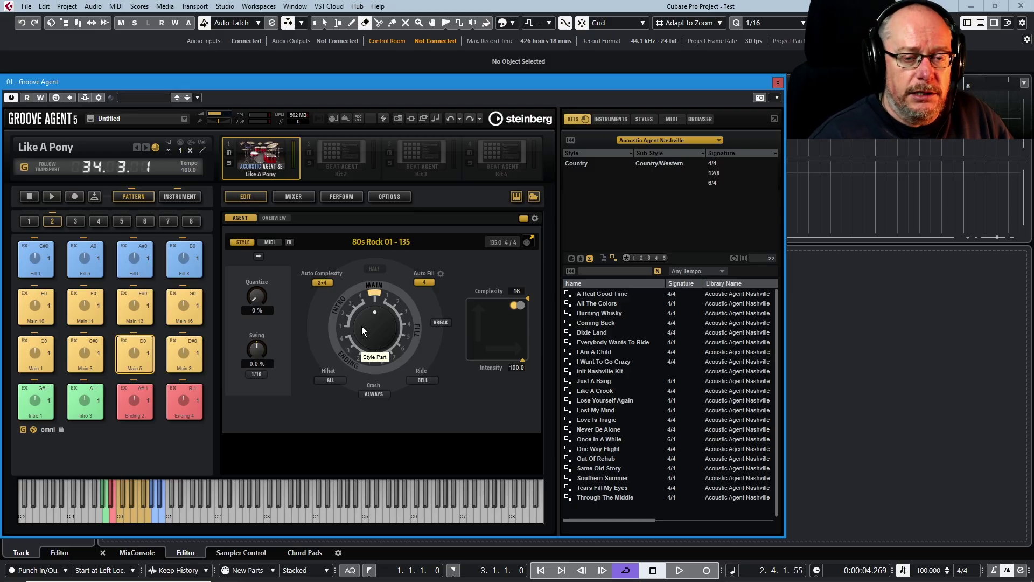
Step: Load the Percussion Agent kit Disco Craze with its patterns into slot 1 and play Groove 6
{"action": "right_click", "coordinate": [259, 160]}
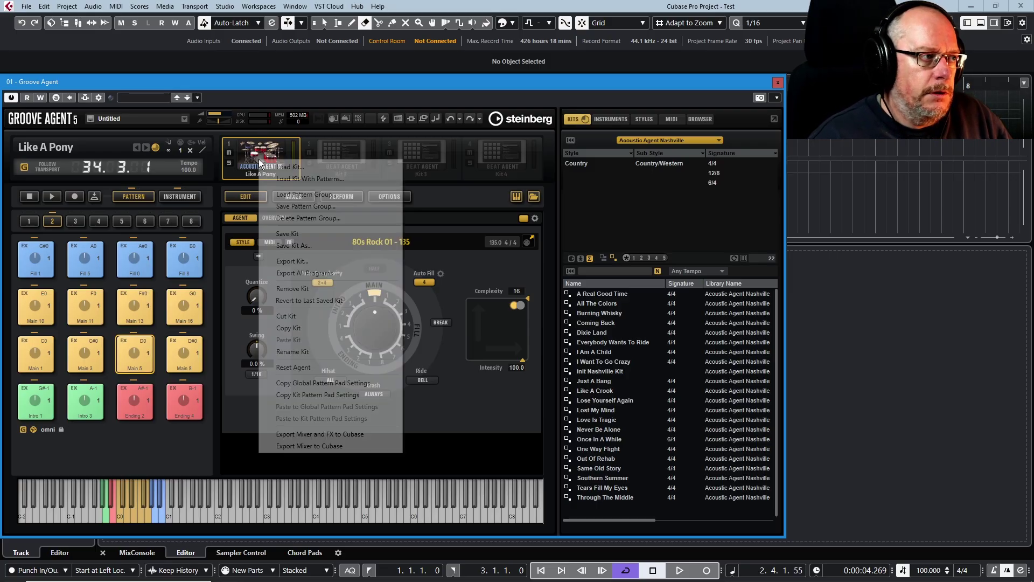
{"action": "left_click", "coordinate": [292, 181]}
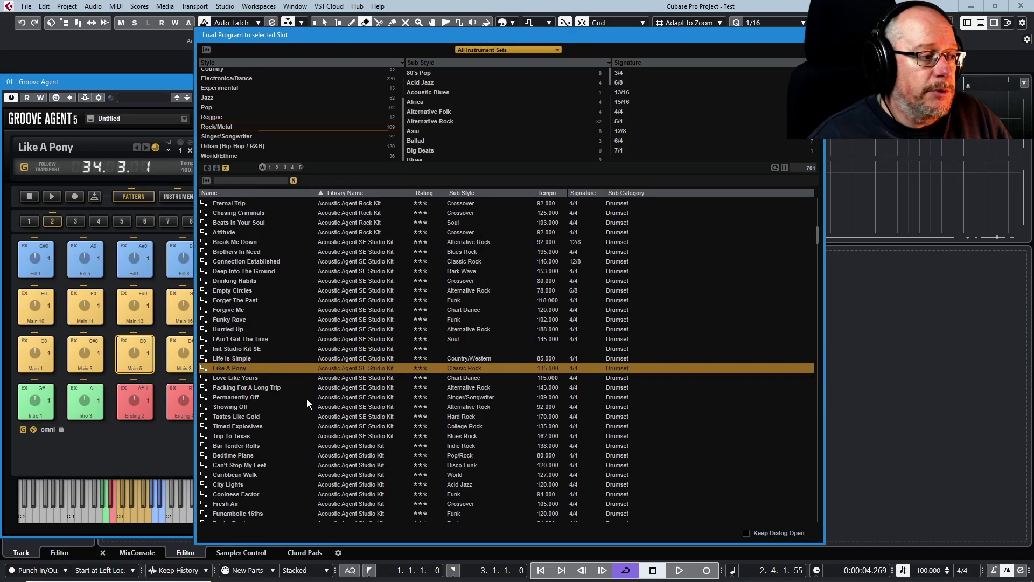
{"action": "scroll", "coordinate": [337, 377], "scroll_direction": "down", "scroll_amount": 10}
{"action": "scroll", "coordinate": [348, 363], "scroll_direction": "up", "scroll_amount": 15}
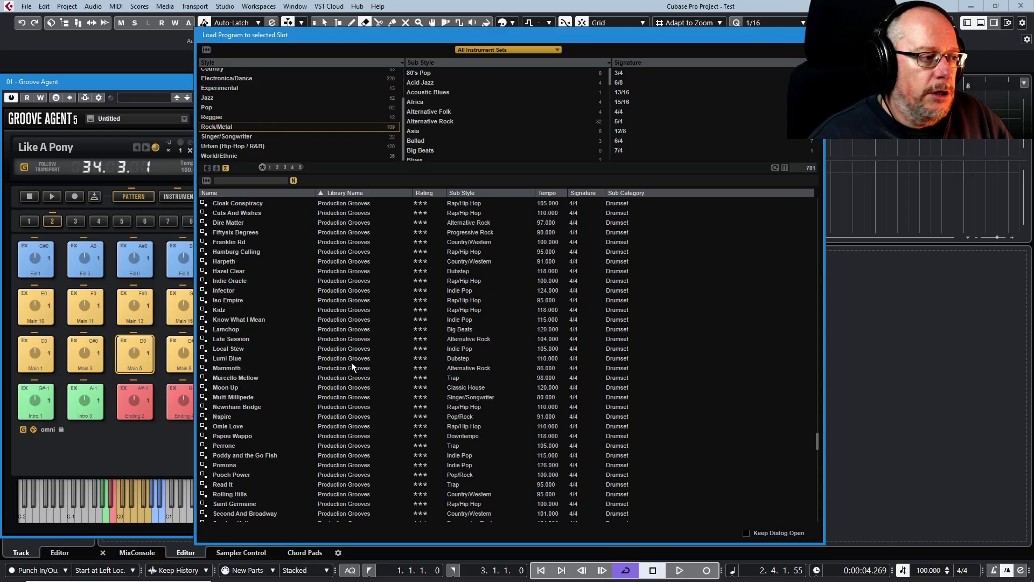
{"action": "scroll", "coordinate": [349, 365], "scroll_direction": "up", "scroll_amount": 2}
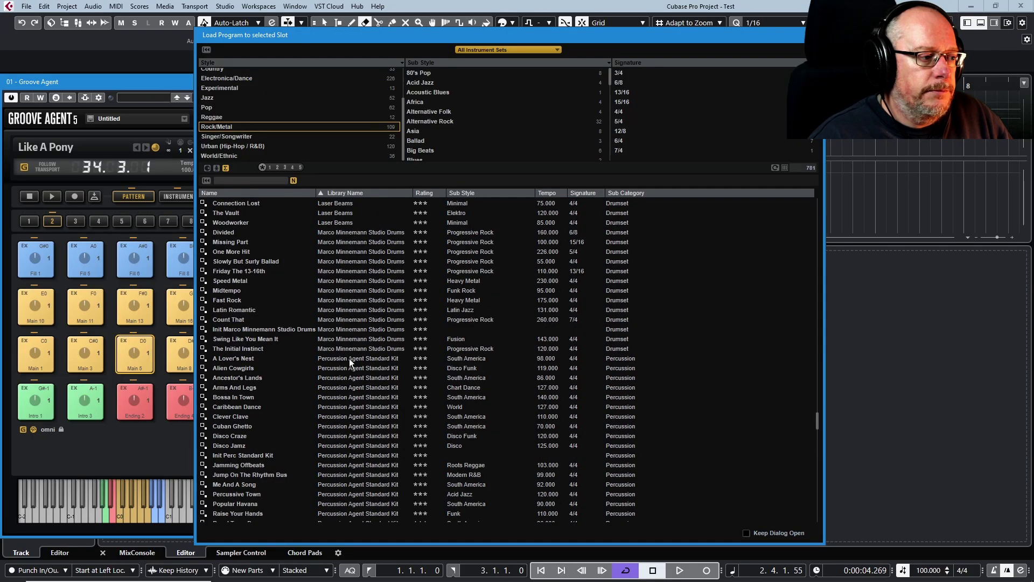
{"action": "double_click", "coordinate": [229, 436]}
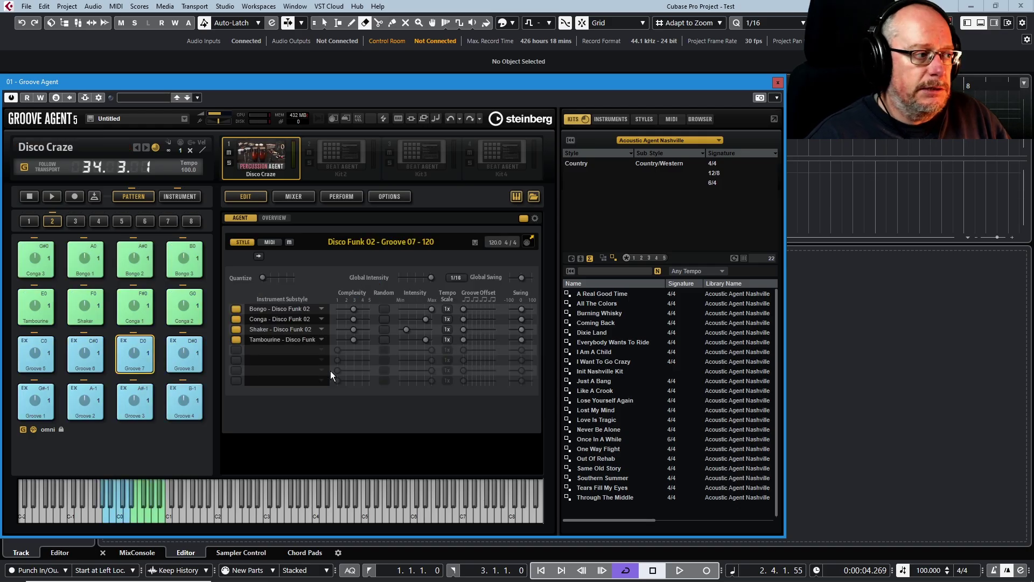
{"action": "left_click", "coordinate": [92, 356]}
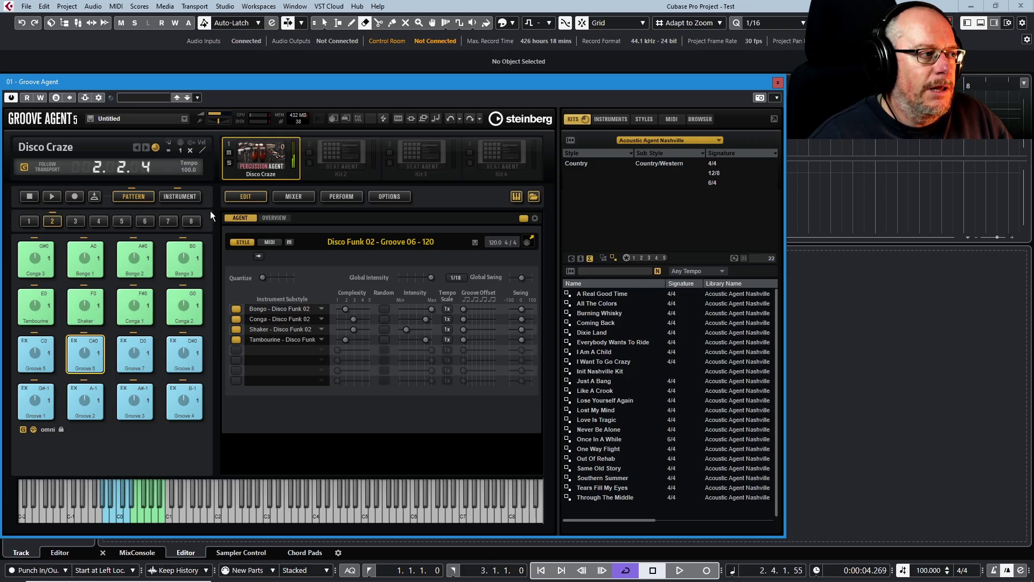
{"action": "left_click", "coordinate": [189, 200]}
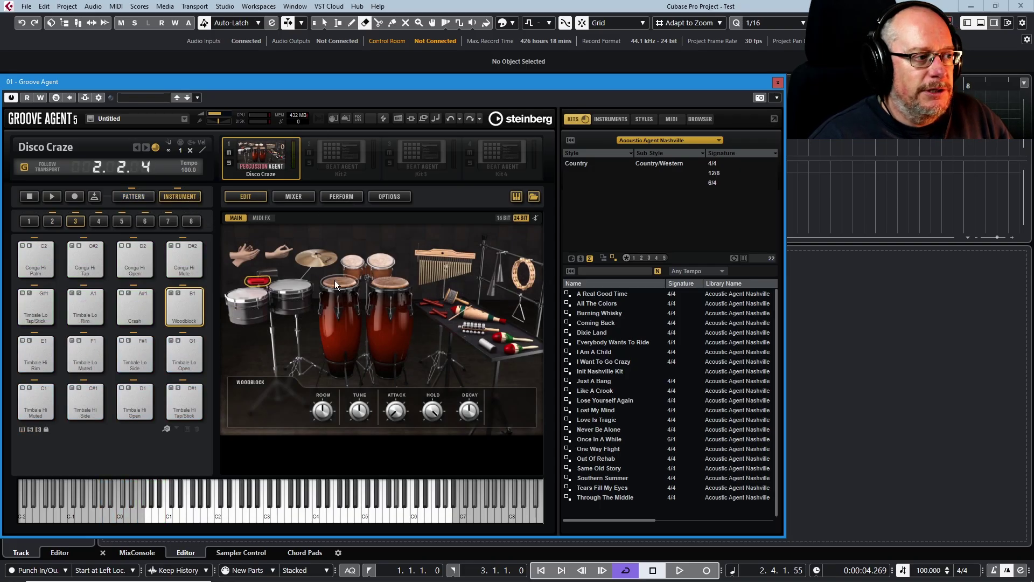
{"action": "left_click", "coordinate": [385, 263]}
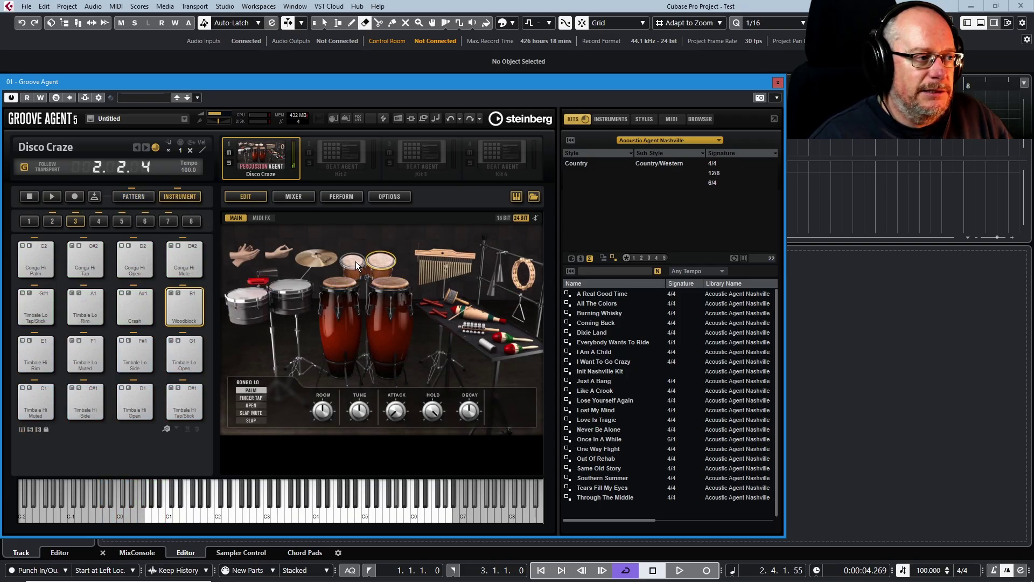
{"action": "left_click", "coordinate": [295, 469]}
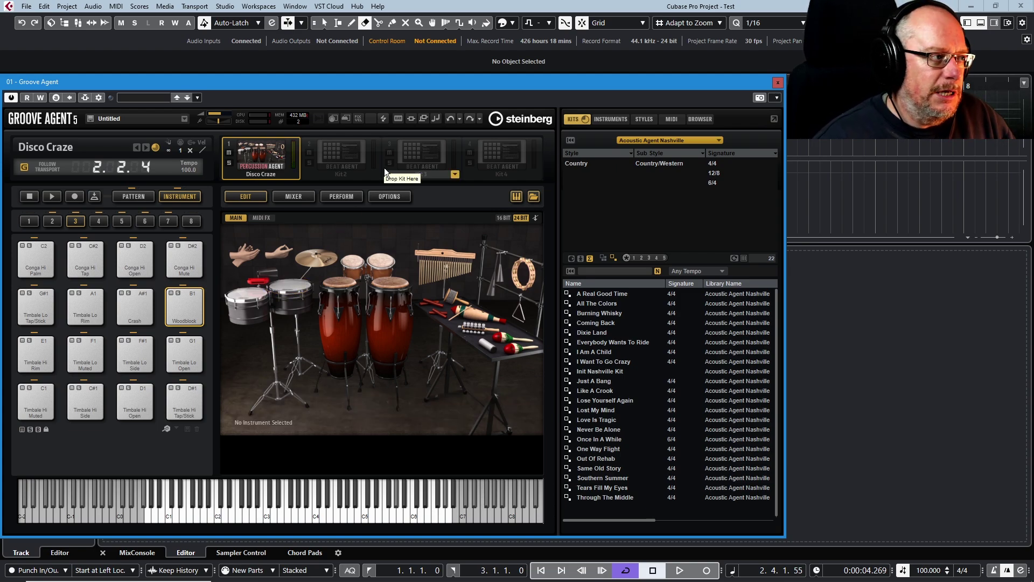
{"action": "left_click", "coordinate": [134, 196]}
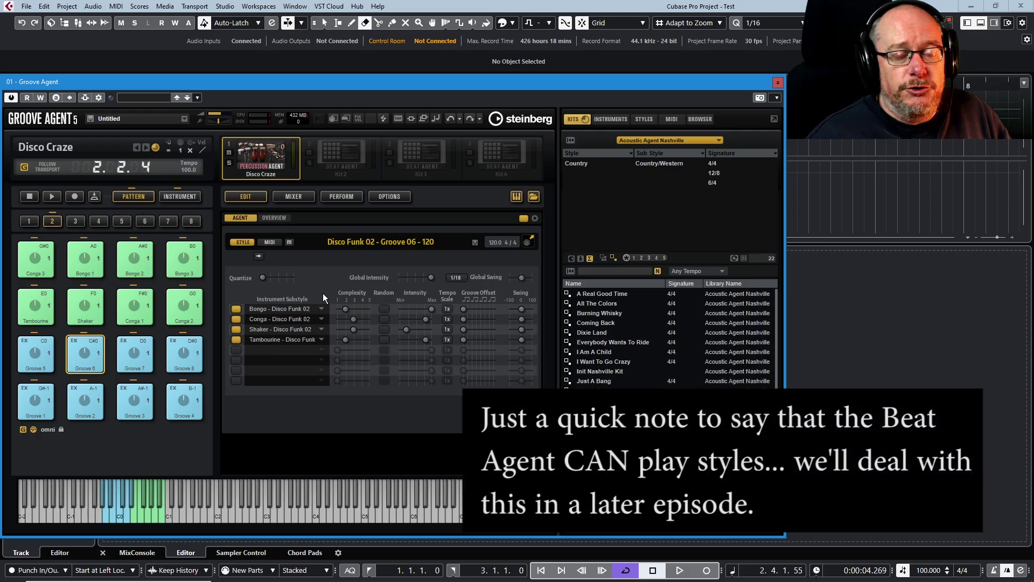
Step: Start playback and mute, then unmute, the Shaker and Tambourine parts
{"action": "left_click", "coordinate": [51, 195]}
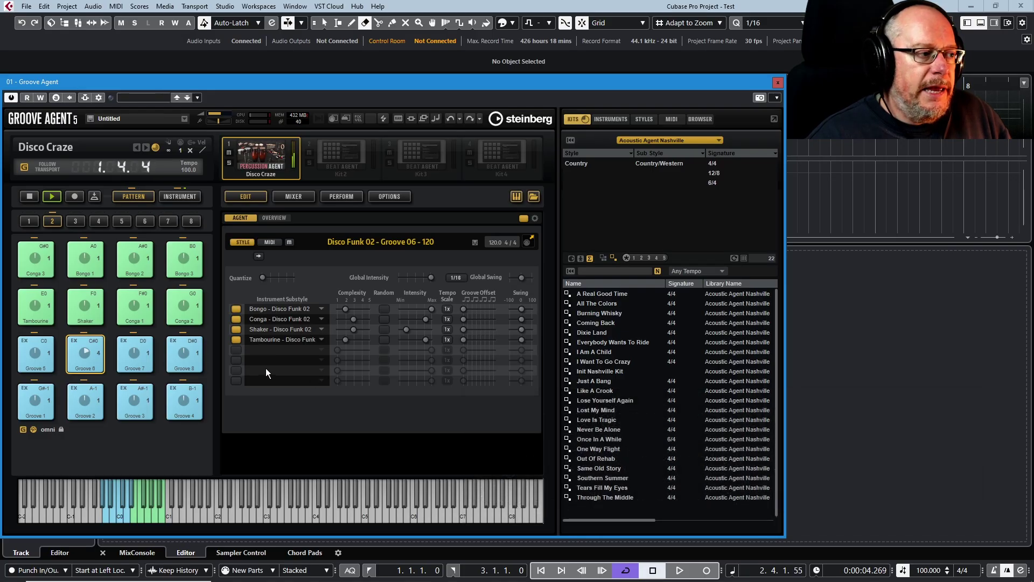
{"action": "left_click", "coordinate": [235, 339]}
{"action": "left_click", "coordinate": [235, 329]}
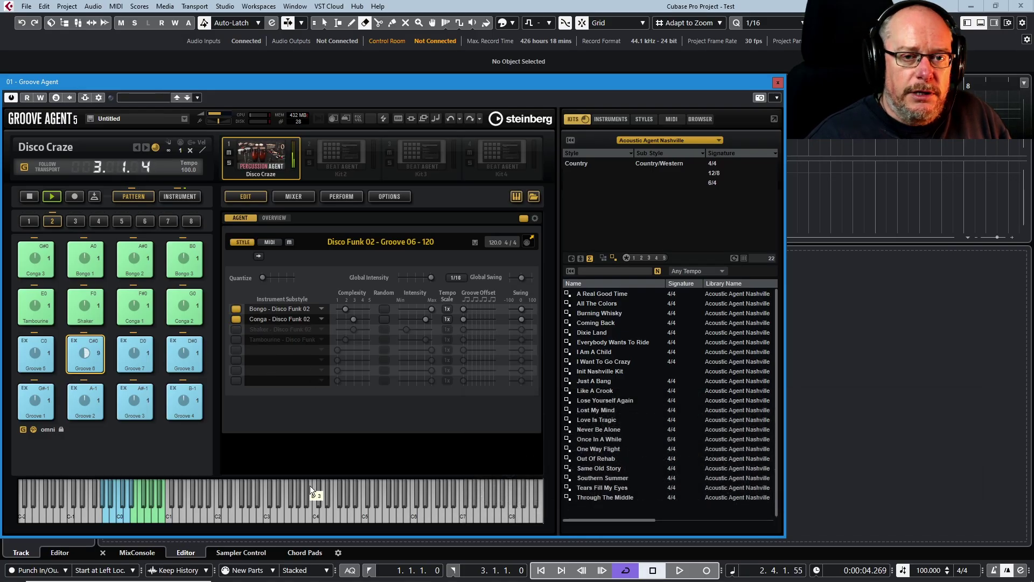
{"action": "left_click", "coordinate": [235, 329]}
{"action": "left_click", "coordinate": [236, 340]}
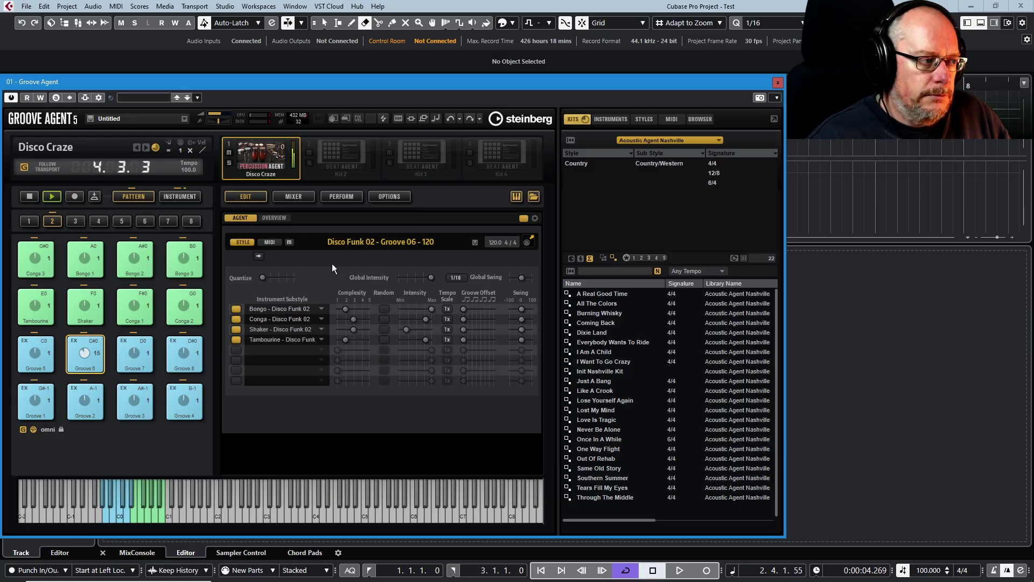
Step: Enable row 5 as Claps Large - Basics and lower its maximum intensity
{"action": "left_click", "coordinate": [237, 350]}
{"action": "left_click", "coordinate": [322, 349]}
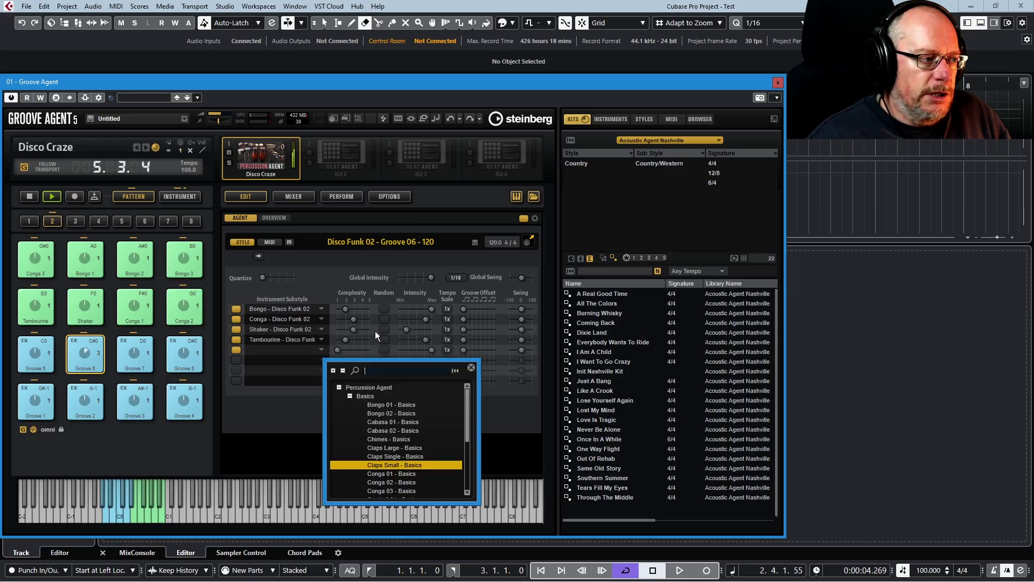
{"action": "left_click", "coordinate": [384, 450]}
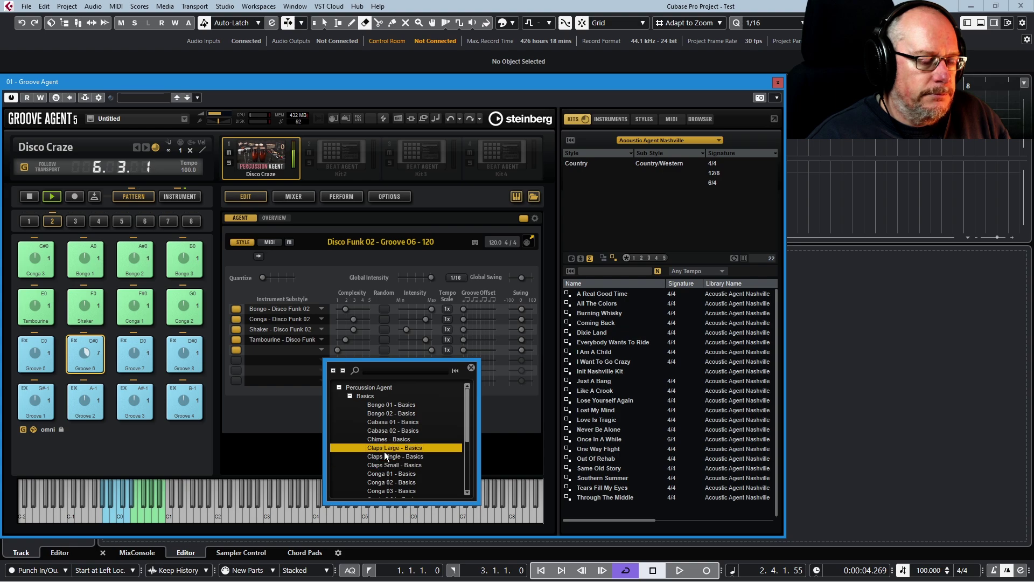
{"action": "left_click", "coordinate": [471, 369]}
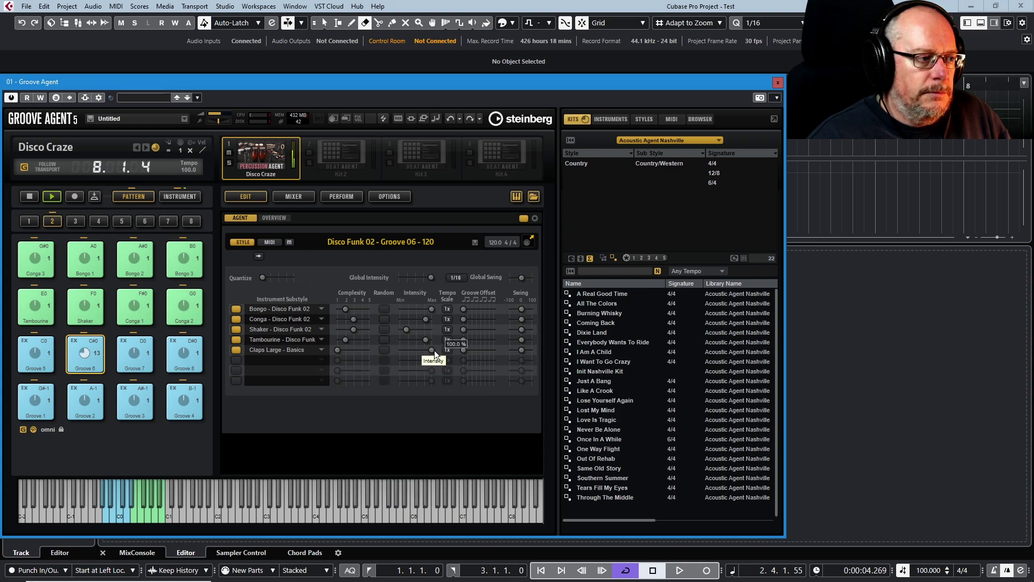
{"action": "mouse_move", "coordinate": [431, 350]}
{"action": "left_click_drag", "start_coordinate": [415, 351], "coordinate": [414, 352]}
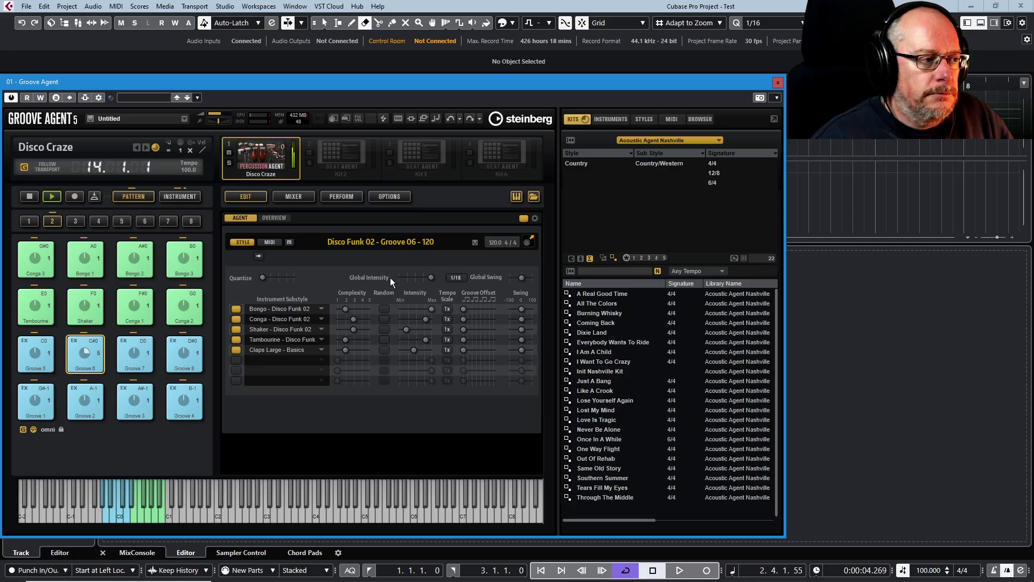
Step: Randomize the Shaker part and switch the Conga part to 2x tempo scale
{"action": "left_click", "coordinate": [386, 329]}
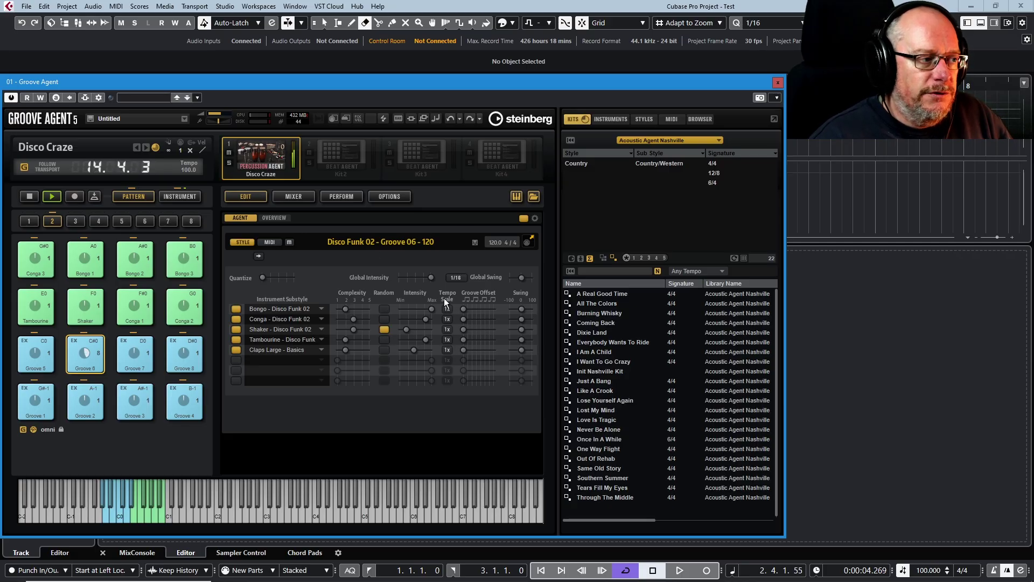
{"action": "left_click", "coordinate": [447, 319]}
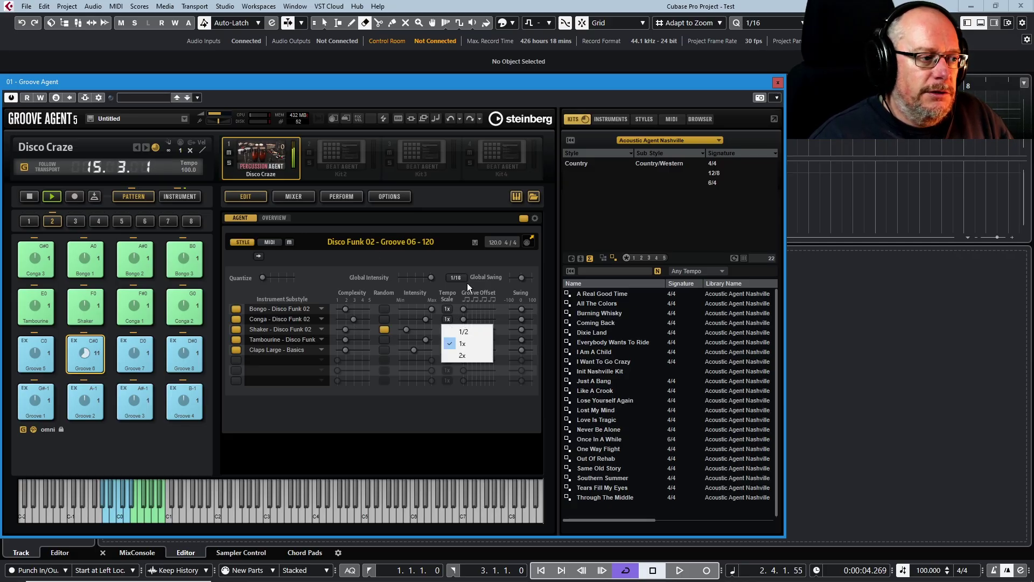
{"action": "left_click", "coordinate": [462, 355]}
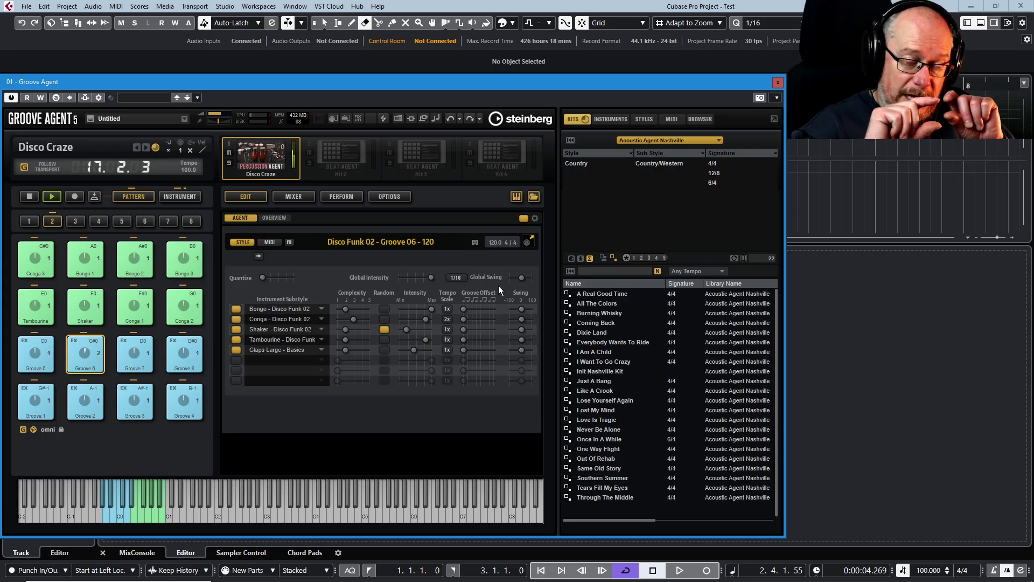
Step: Return the Conga to 1x tempo scale, shift the conga and tambourine groove offsets later, and stop the Disco Craze pattern
{"action": "left_click", "coordinate": [445, 319]}
{"action": "left_click", "coordinate": [464, 344]}
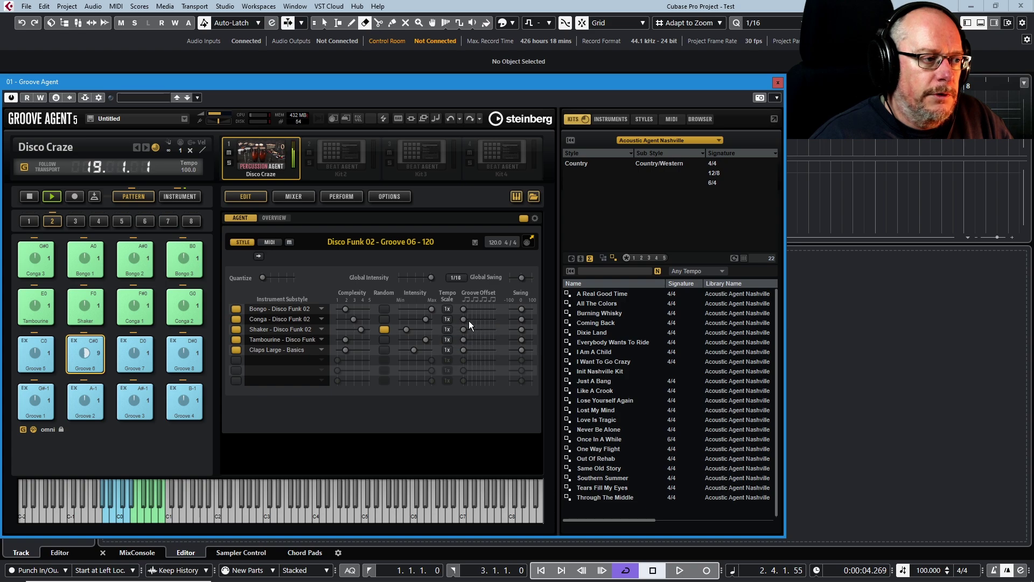
{"action": "left_click_drag", "start_coordinate": [464, 319], "coordinate": [474, 341]}
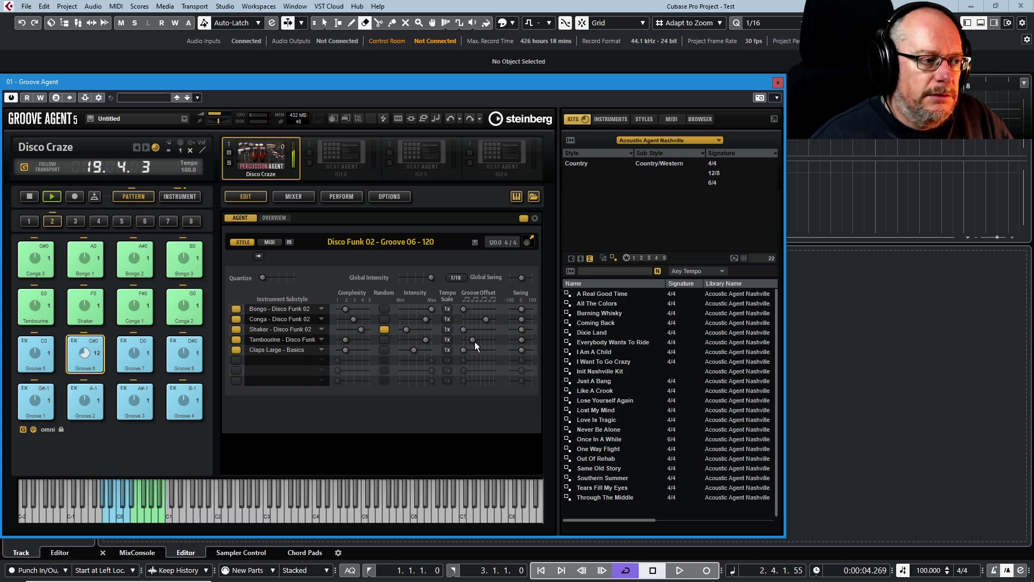
{"action": "left_click", "coordinate": [30, 196]}
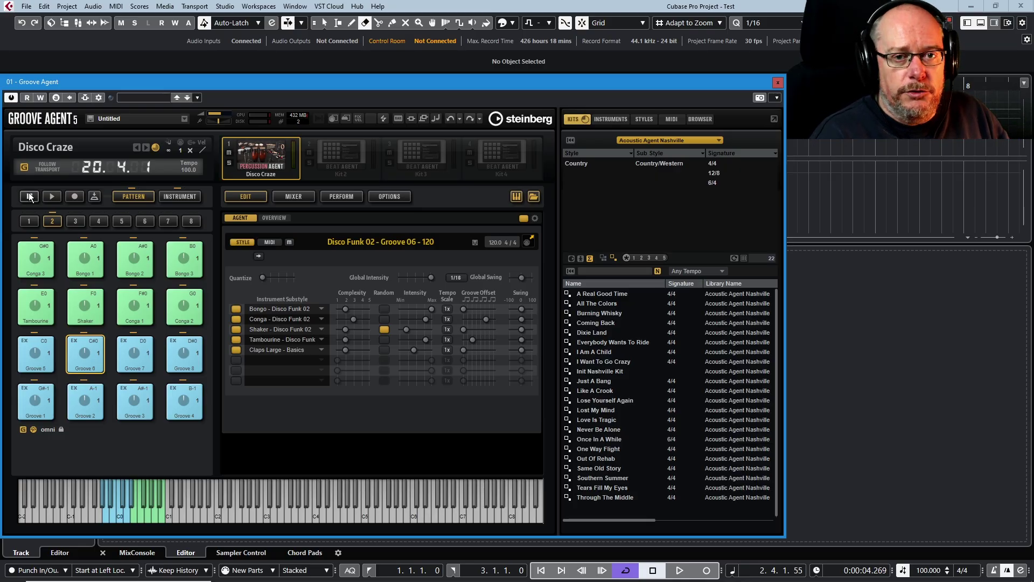